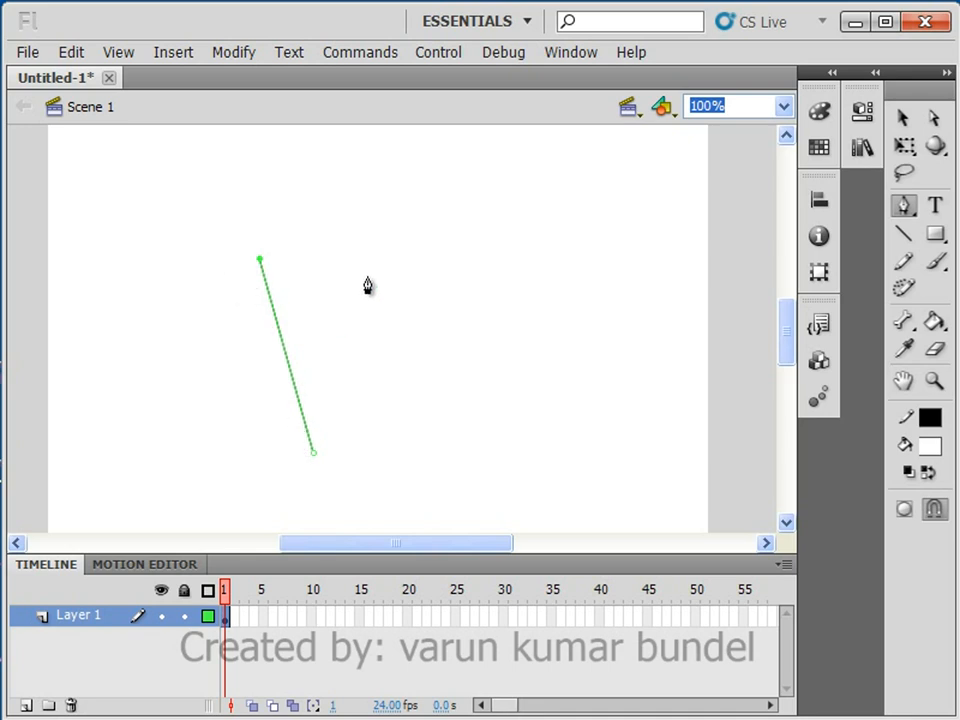
# Draw a closed outline of straight segments with the Pen tool, with two peaks and a dip between them.
pyautogui.click(341, 200)
pyautogui.click(411, 281)
pyautogui.click(410, 332)
pyautogui.click(469, 348)
pyautogui.click(521, 256)
pyautogui.click(582, 189)
pyautogui.click(656, 288)
pyautogui.click(623, 407)
pyautogui.click(432, 463)
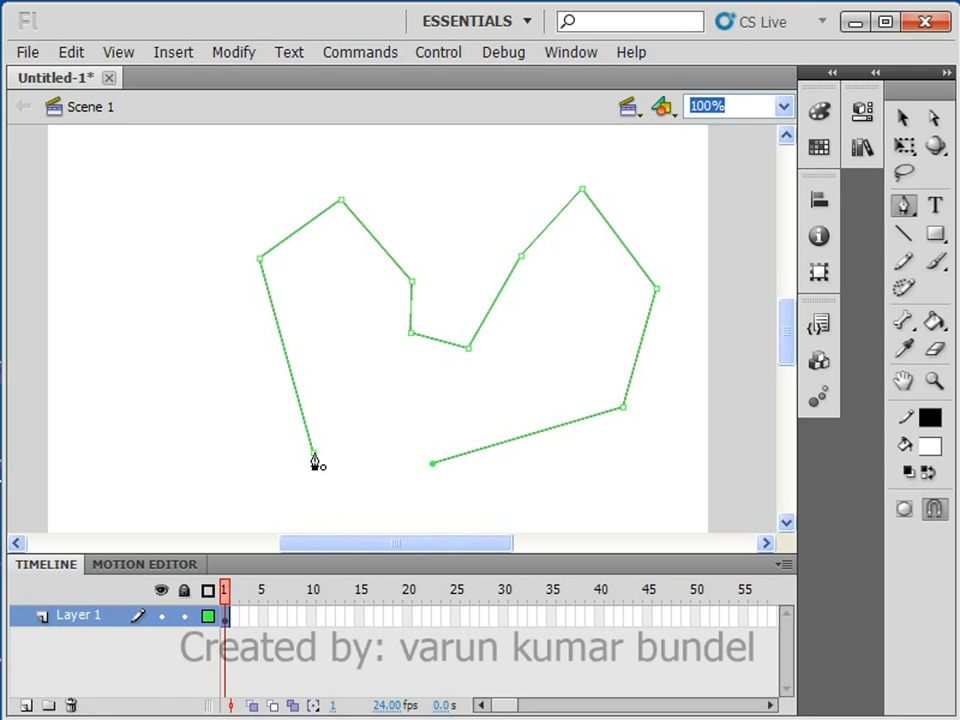
pyautogui.click(313, 455)
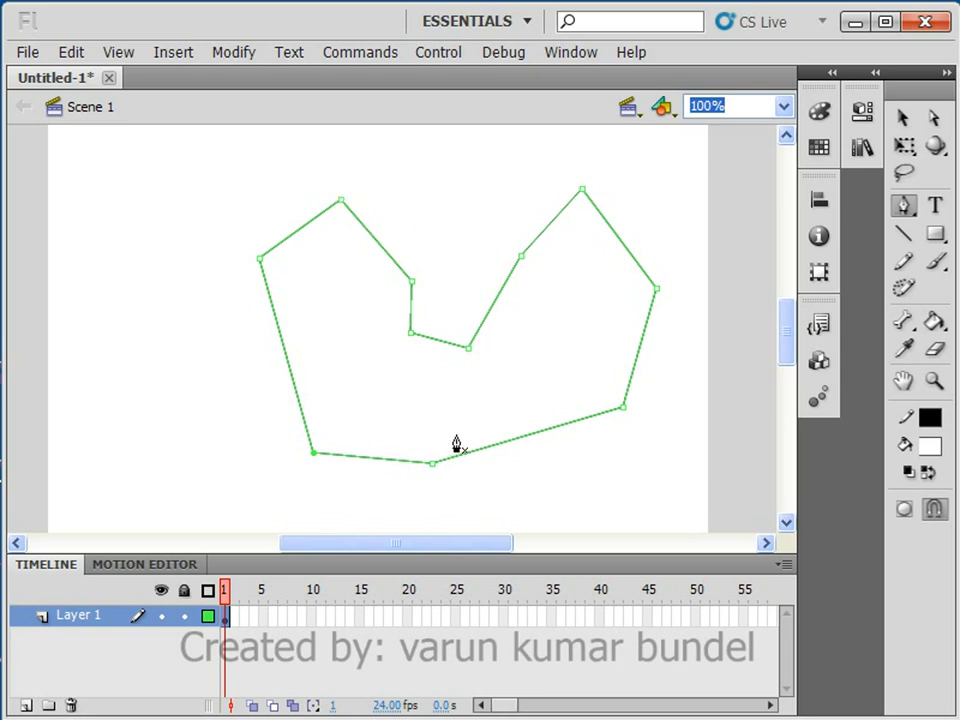
# Select the whole straight-sided outline, shift it slightly down and to the left, and delete it.
pyautogui.click(903, 118)
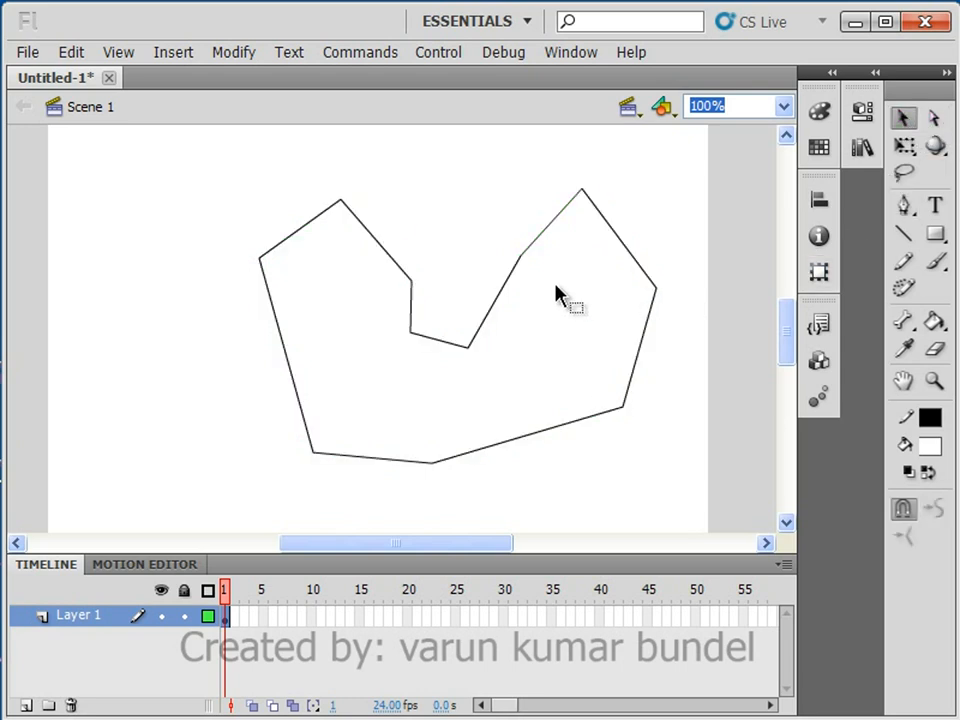
pyautogui.doubleClick(510, 281)
pyautogui.moveTo(510, 281)
pyautogui.mouseDown()
pyautogui.moveTo(568, 253)
pyautogui.moveTo(506, 314)
pyautogui.moveTo(444, 268)
pyautogui.moveTo(467, 306)
pyautogui.mouseUp()
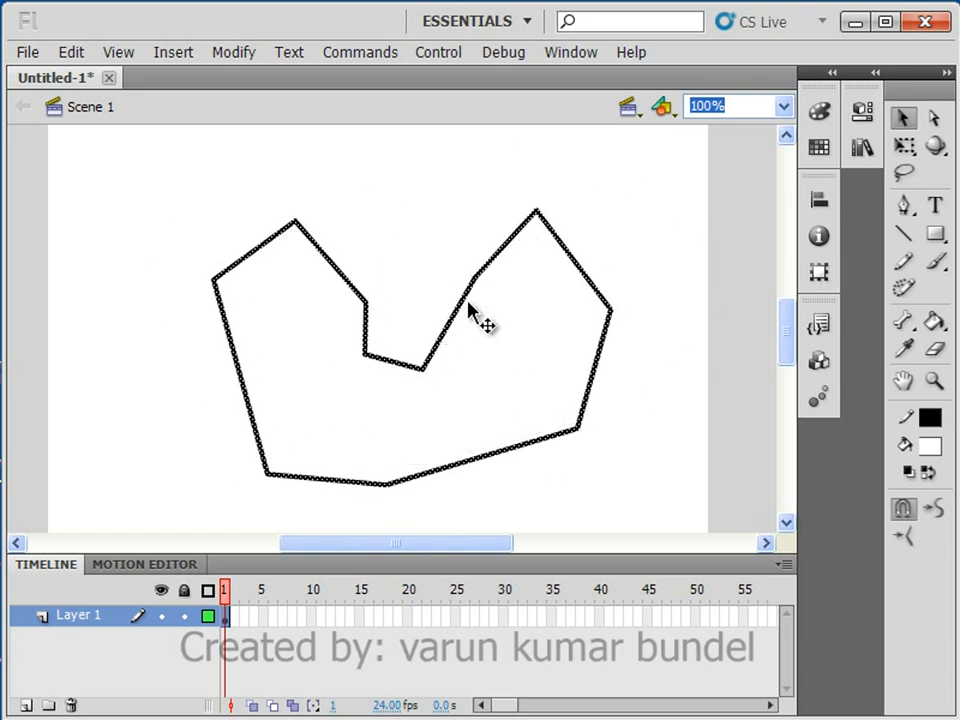
pyautogui.press('Delete')
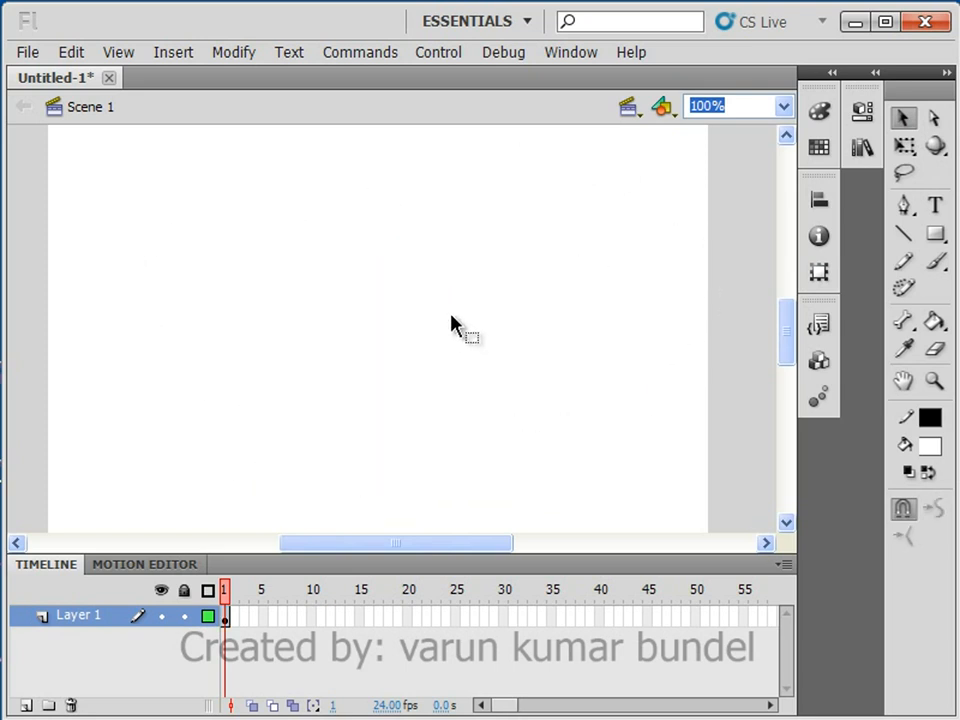
# Draw a closed, curved U-shaped outline with the Pen tool, pulling out curve handles at its anchor points.
pyautogui.click(904, 207)
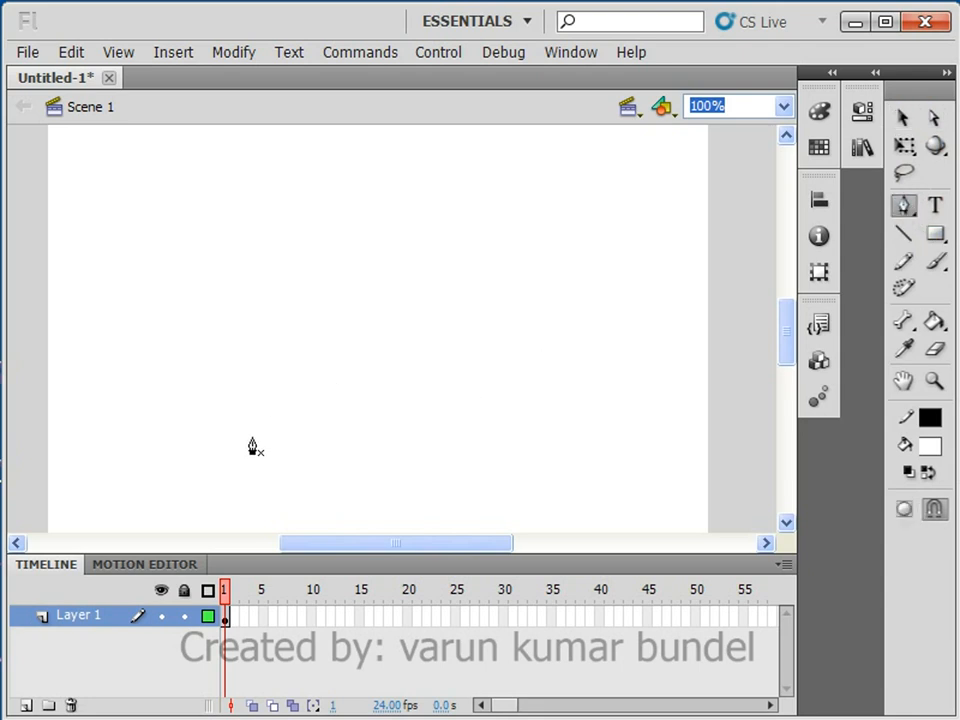
pyautogui.click(321, 433)
pyautogui.moveTo(279, 232); pyautogui.dragTo(325, 170)
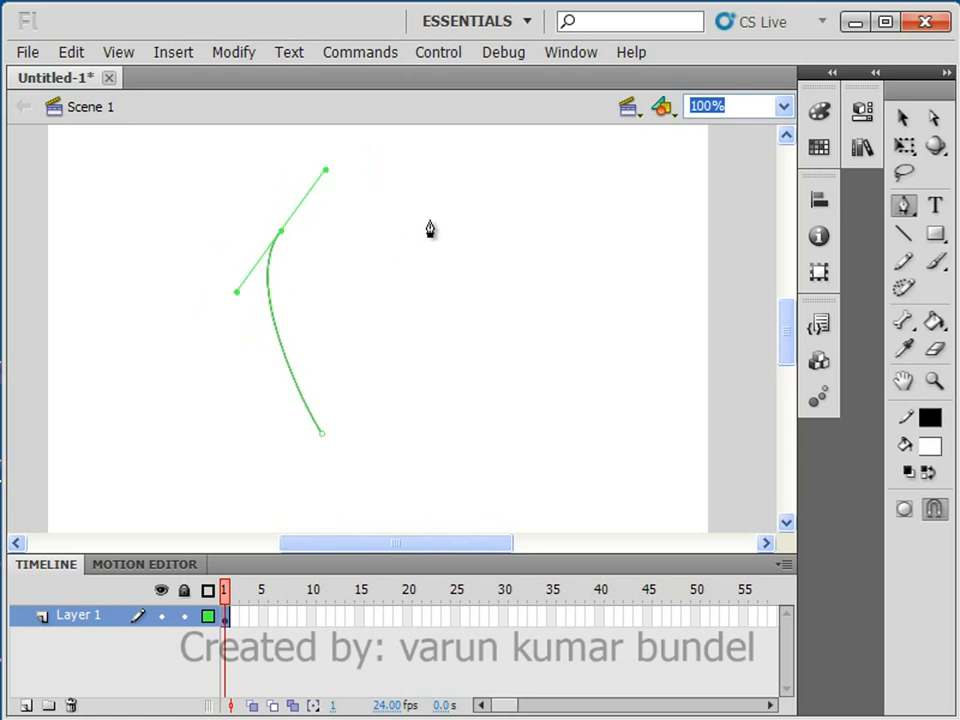
pyautogui.moveTo(413, 220); pyautogui.dragTo(422, 262)
pyautogui.moveTo(411, 366); pyautogui.dragTo(396, 388)
pyautogui.moveTo(395, 456); pyautogui.dragTo(410, 463)
pyautogui.moveTo(516, 466); pyautogui.dragTo(523, 434)
pyautogui.moveTo(549, 326); pyautogui.dragTo(638, 428)
pyautogui.moveTo(566, 488); pyautogui.dragTo(529, 500)
pyautogui.moveTo(384, 513); pyautogui.dragTo(344, 488)
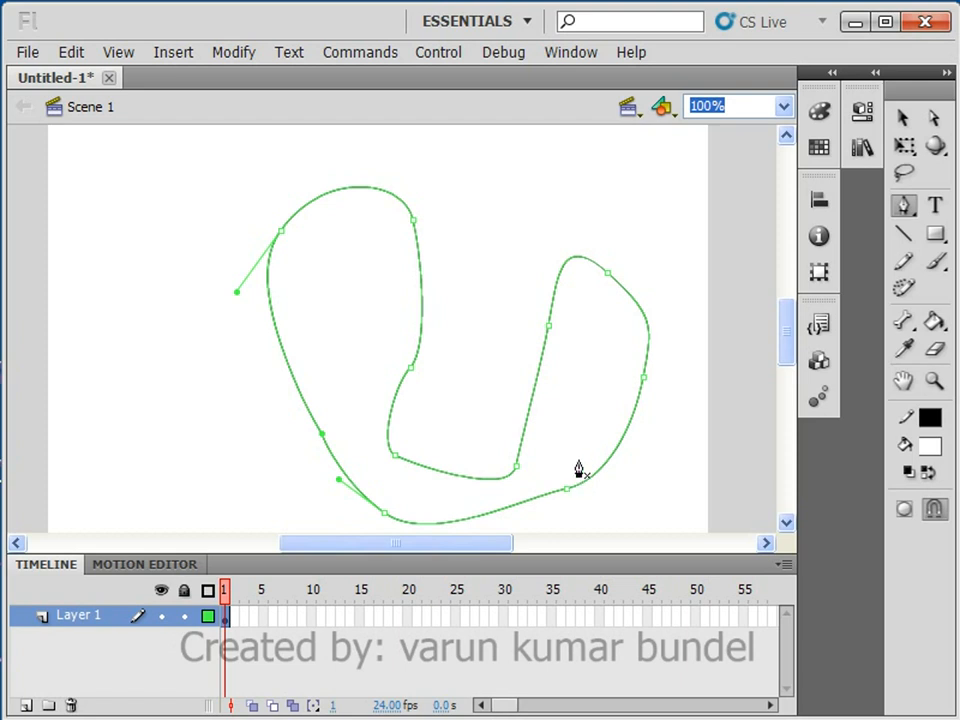
# Select the whole curved U-shaped outline and delete it from the stage.
pyautogui.click(905, 119)
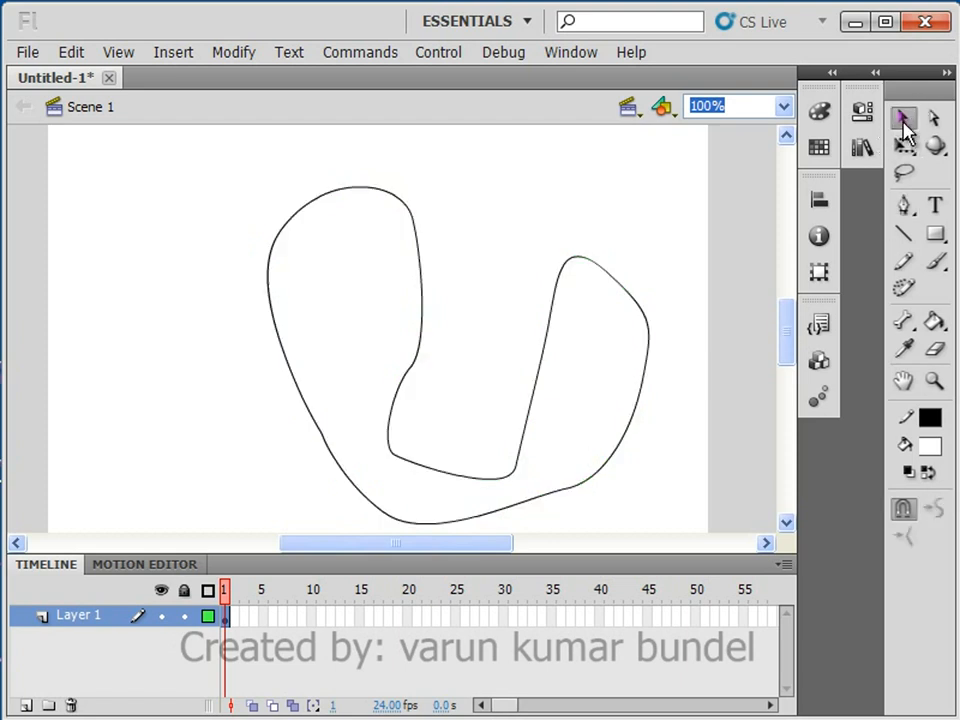
pyautogui.click(650, 308)
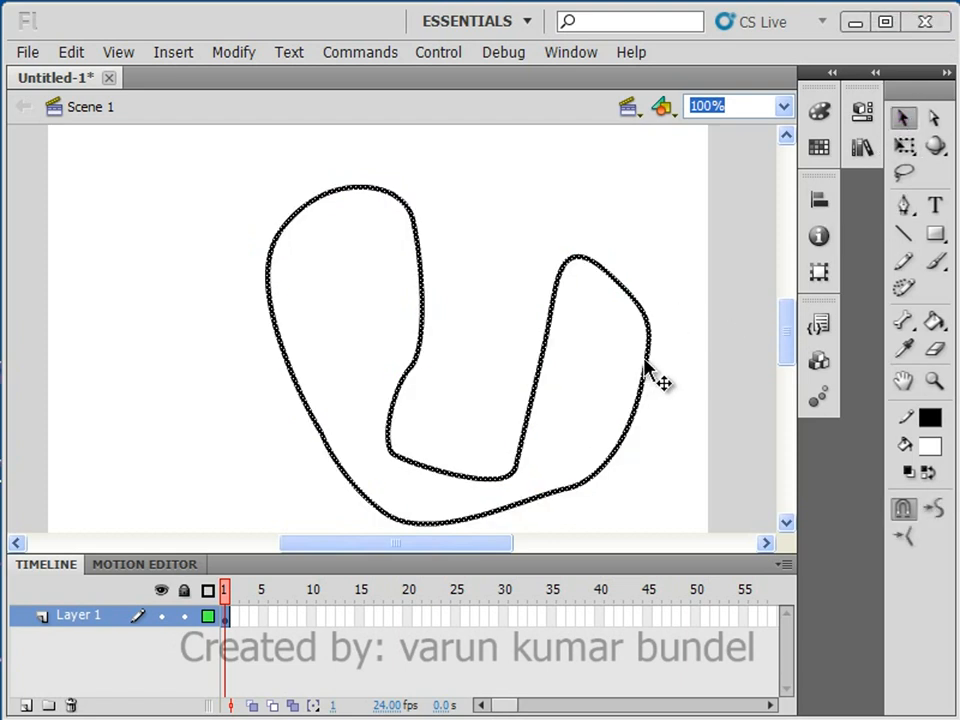
pyautogui.press('Delete')
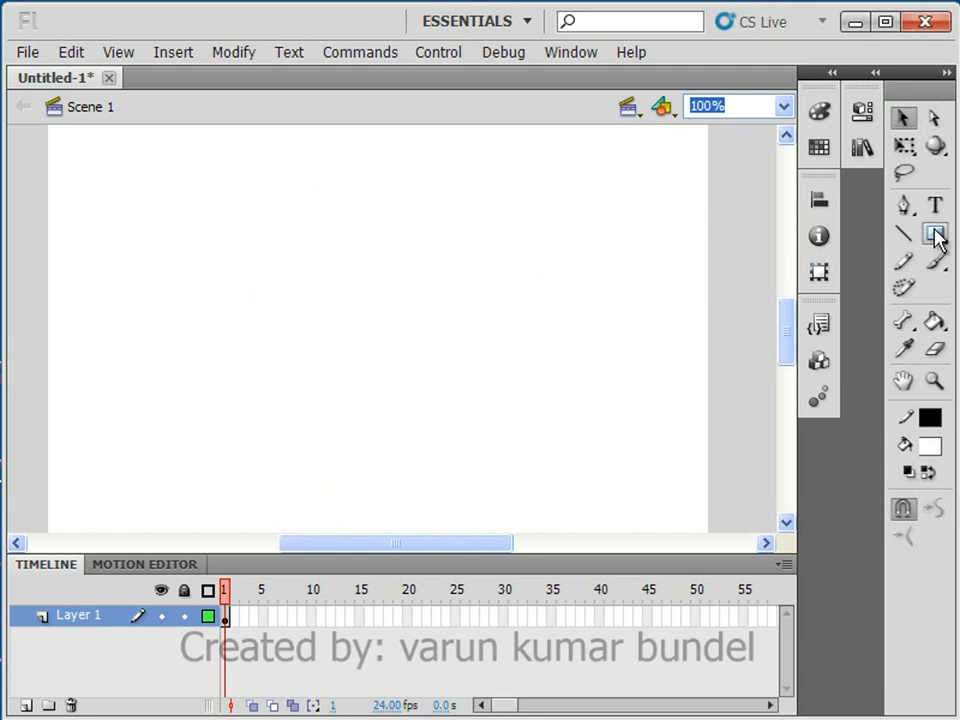
# Draw a closed heart outline with the Pen tool, with curved lobes, a sharp notch between them and a pointed bottom tip.
pyautogui.click(903, 205)
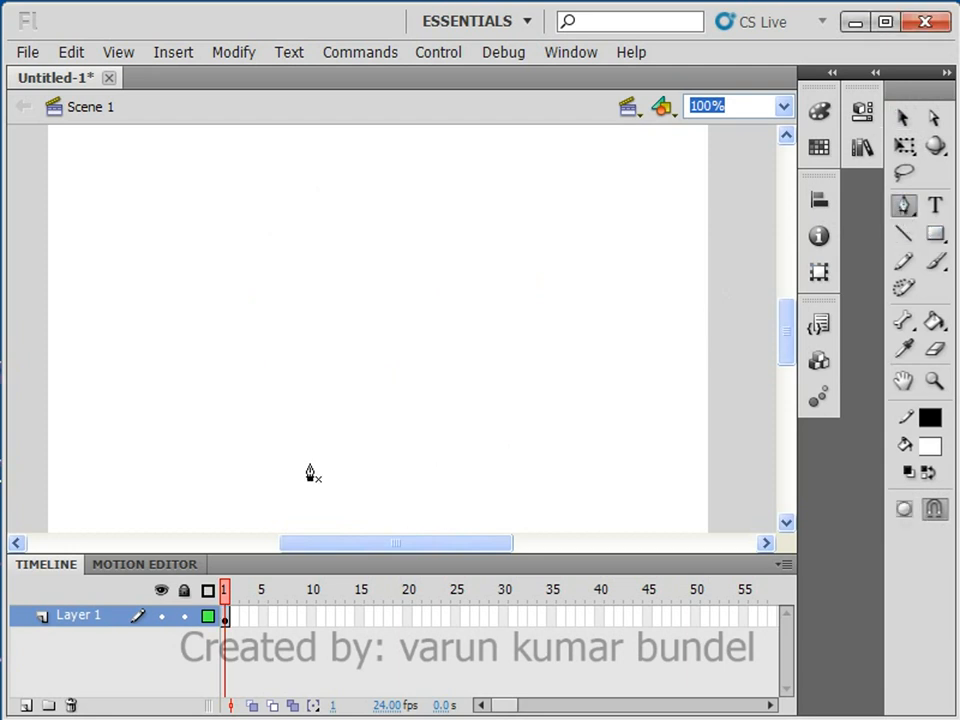
pyautogui.click(338, 476)
pyautogui.moveTo(240, 272); pyautogui.dragTo(256, 217)
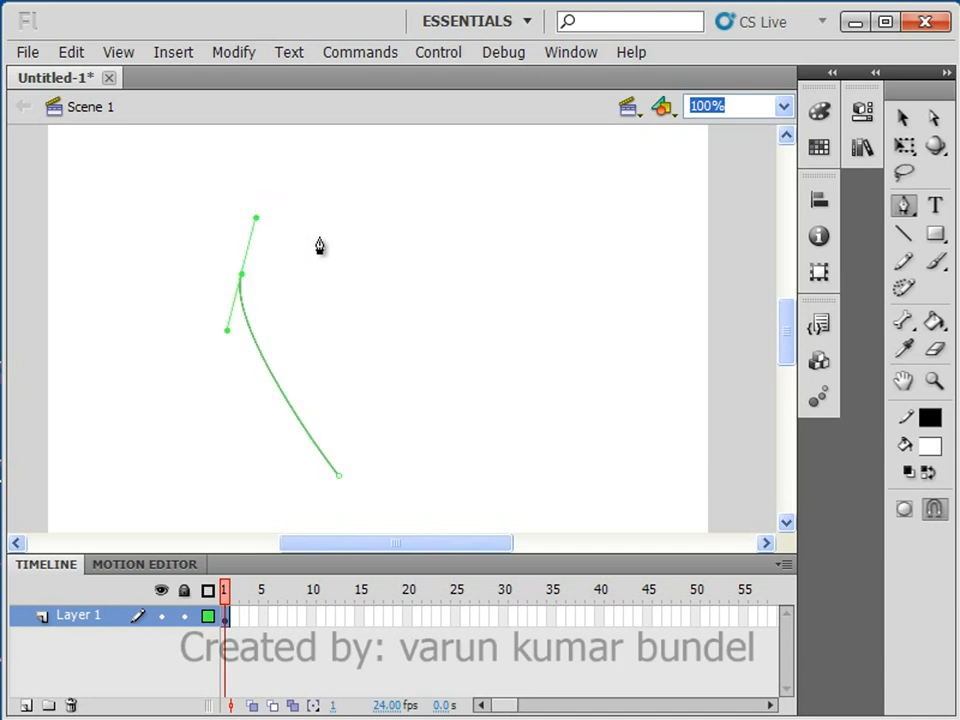
pyautogui.moveTo(330, 223); pyautogui.dragTo(368, 302)
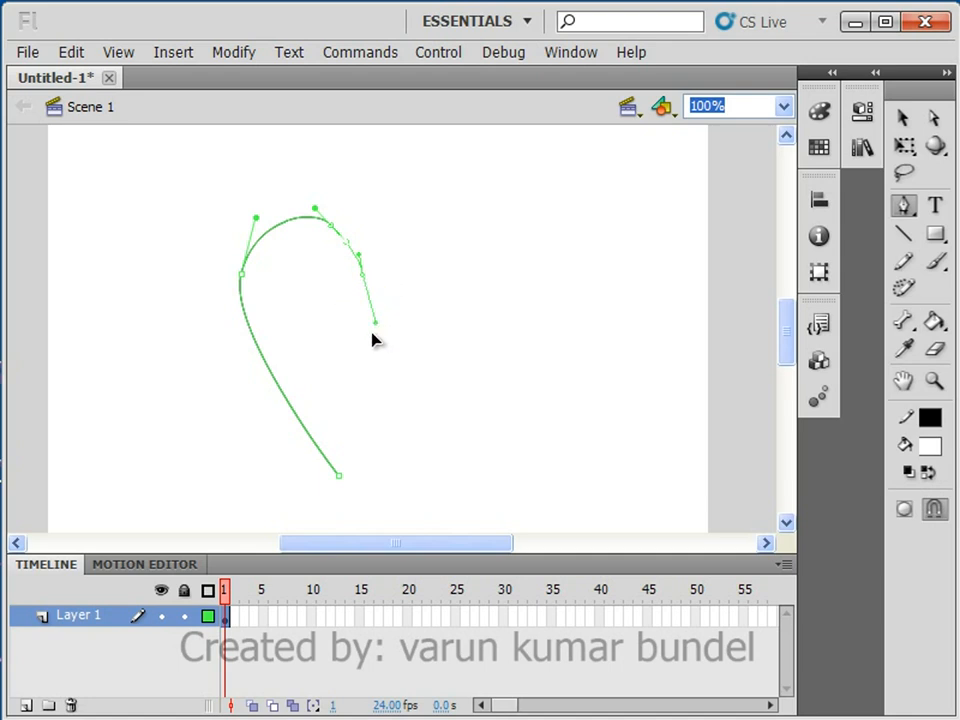
pyautogui.moveTo(362, 274); pyautogui.dragTo(373, 247)
pyautogui.moveTo(406, 203); pyautogui.dragTo(438, 201)
pyautogui.moveTo(476, 273); pyautogui.dragTo(464, 320)
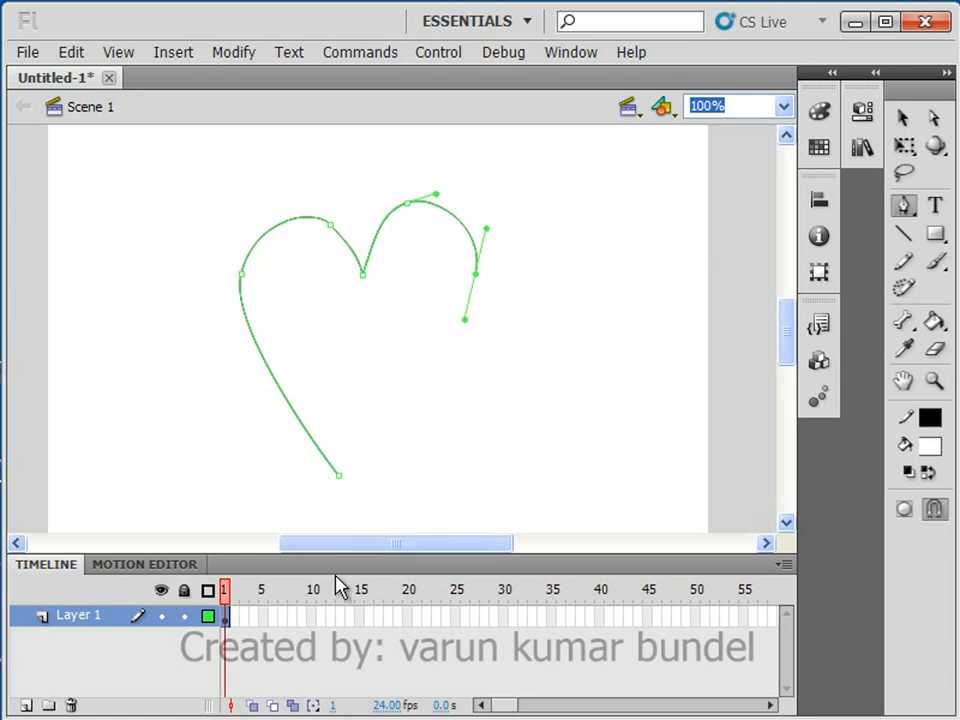
pyautogui.click(340, 482)
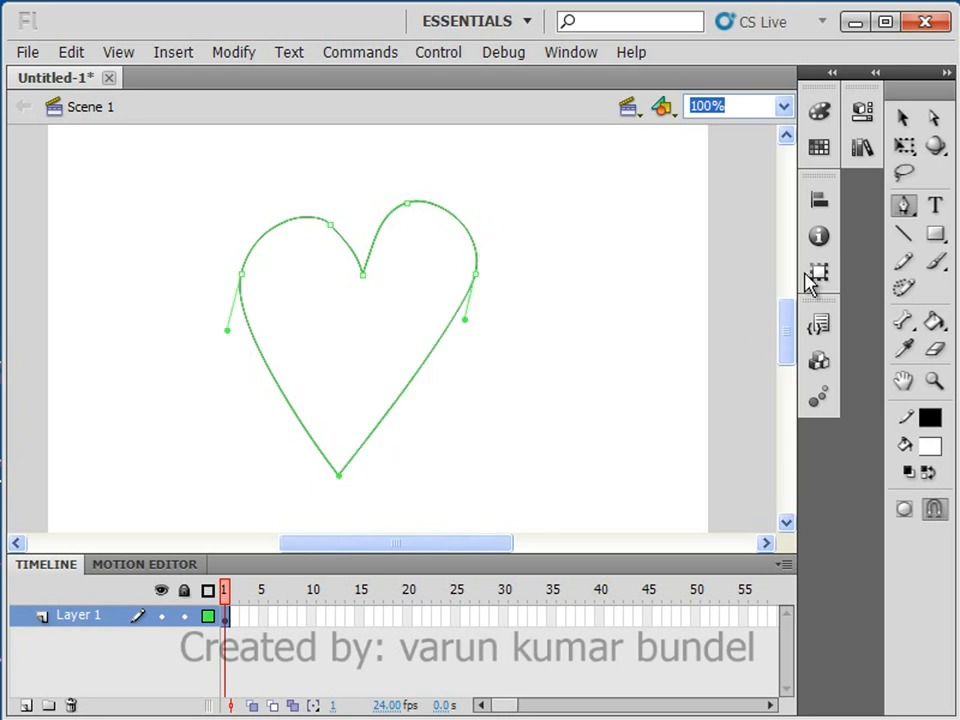
pyautogui.click(905, 119)
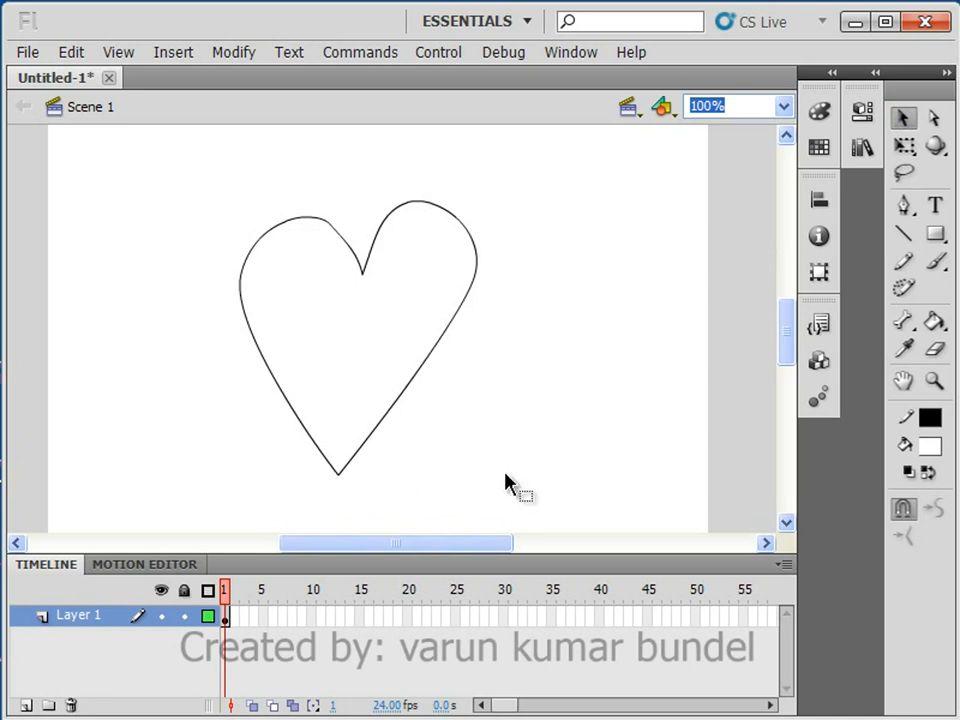
# Move the heart's bottom tip to the right with the Subselection tool and bulge the lower right side outward.
pyautogui.click(934, 119)
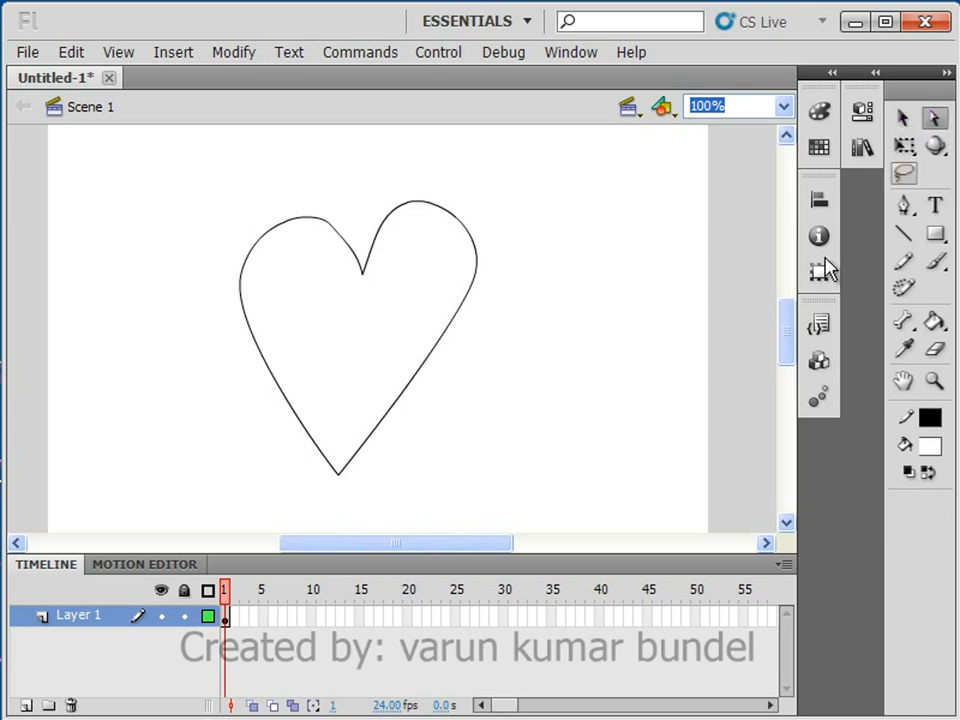
pyautogui.click(346, 474)
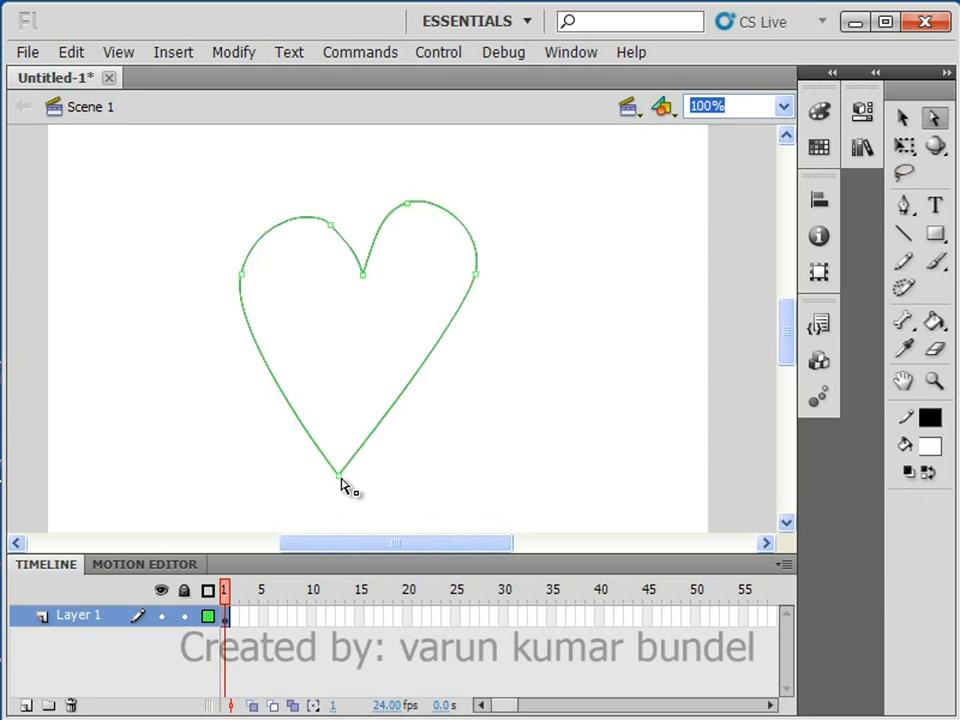
pyautogui.moveTo(340, 477); pyautogui.dragTo(375, 475)
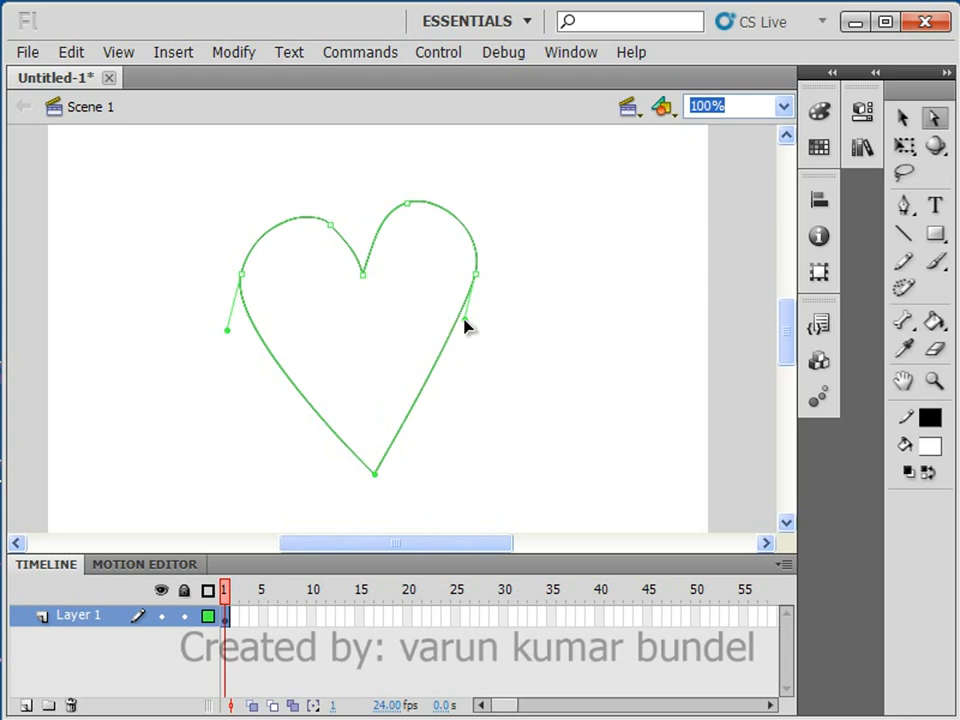
pyautogui.moveTo(465, 323); pyautogui.dragTo(465, 386)
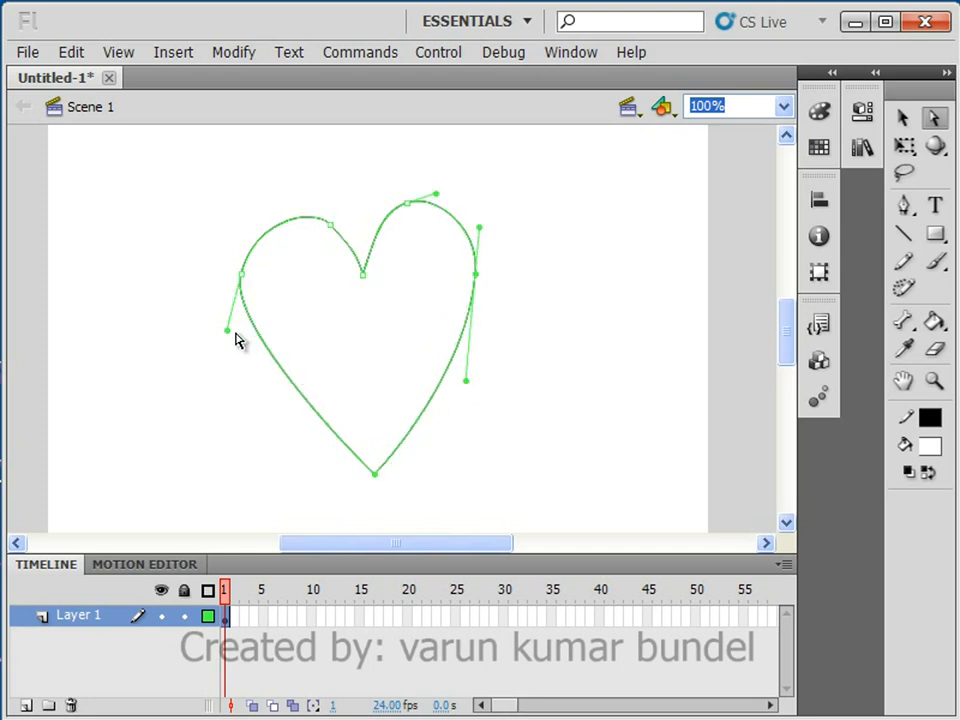
# Extend the lower curve handle of the heart's leftmost anchor point so the lower left side bulges outward.
pyautogui.moveTo(222, 342); pyautogui.dragTo(221, 356)
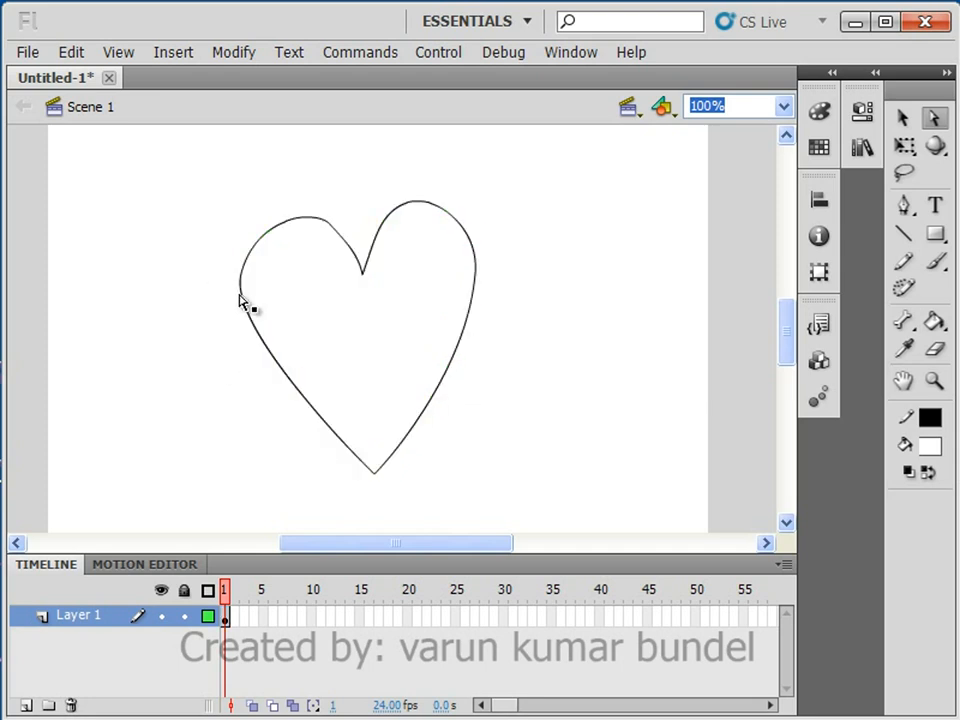
pyautogui.click(250, 327)
pyautogui.click(241, 274)
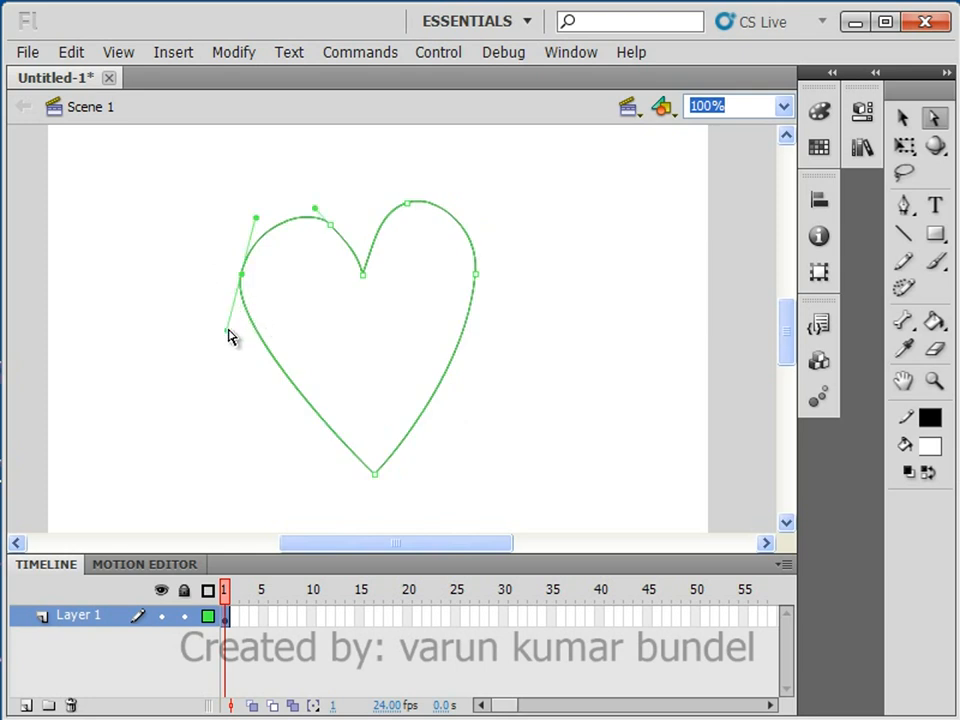
pyautogui.moveTo(227, 331); pyautogui.dragTo(220, 359)
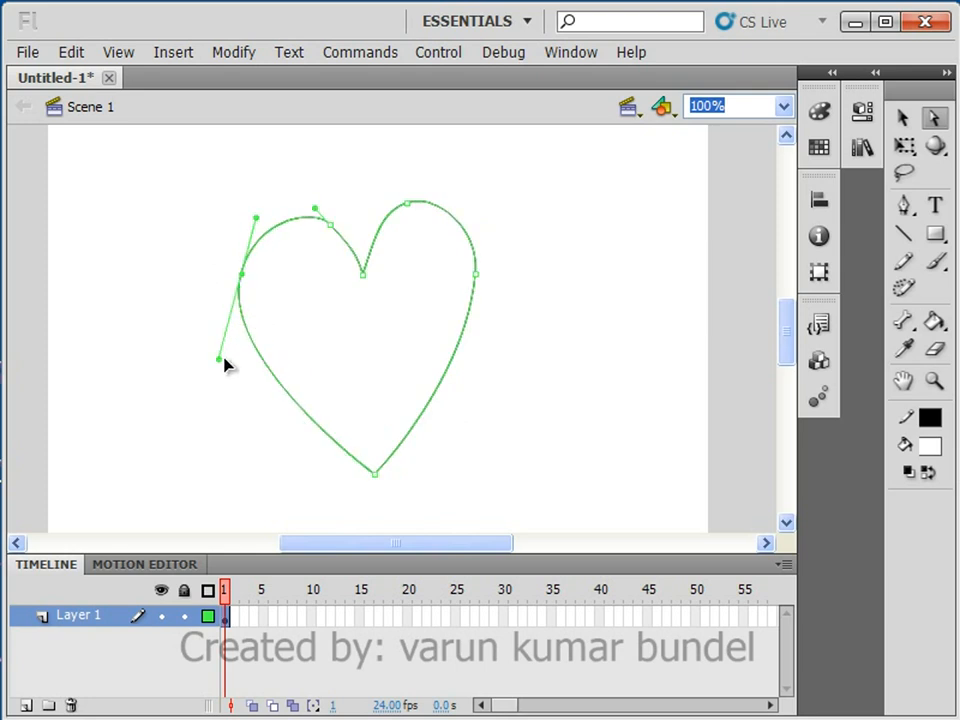
# Adjust the curve handles between the heart's notch and the top of its right lobe to make the lobe fuller.
pyautogui.click(408, 204)
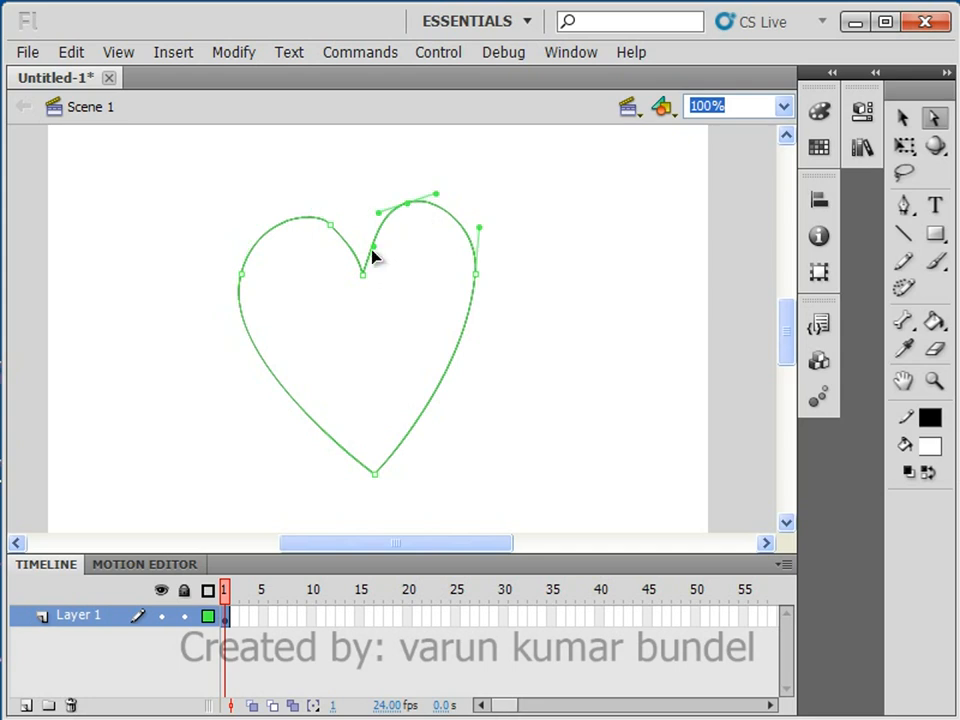
pyautogui.moveTo(369, 242); pyautogui.dragTo(369, 238)
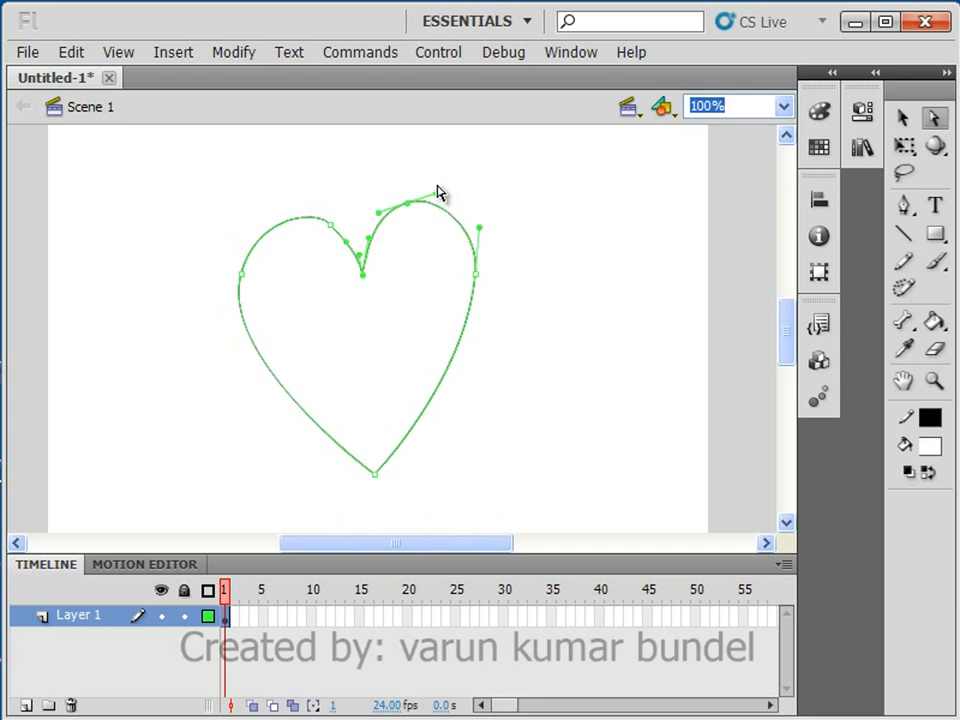
pyautogui.moveTo(436, 199); pyautogui.dragTo(450, 198)
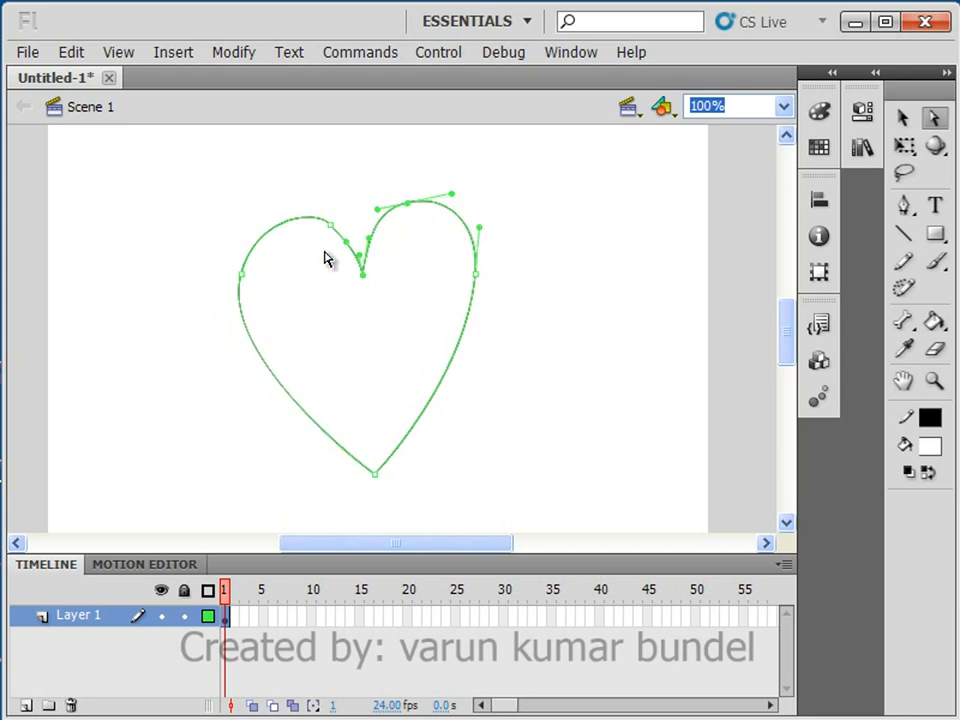
# Level the handles of the right lobe's top anchor and lengthen the upper handle of the rightmost anchor.
pyautogui.click(418, 266)
pyautogui.click(406, 213)
pyautogui.click(408, 204)
pyautogui.moveTo(378, 208); pyautogui.dragTo(380, 205)
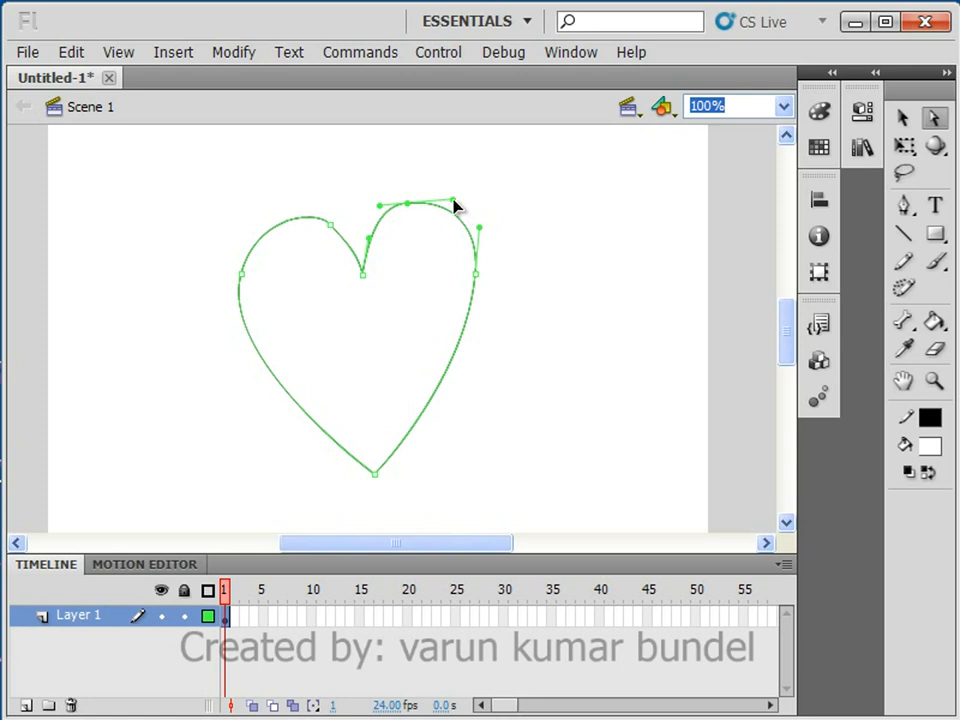
pyautogui.moveTo(454, 199); pyautogui.dragTo(450, 208)
pyautogui.moveTo(381, 208); pyautogui.dragTo(374, 211)
pyautogui.moveTo(483, 228); pyautogui.dragTo(484, 217)
# Reshape the upper curve of the heart's left lobe and tilt the right lobe's top handle to raise its crest.
pyautogui.click(336, 238)
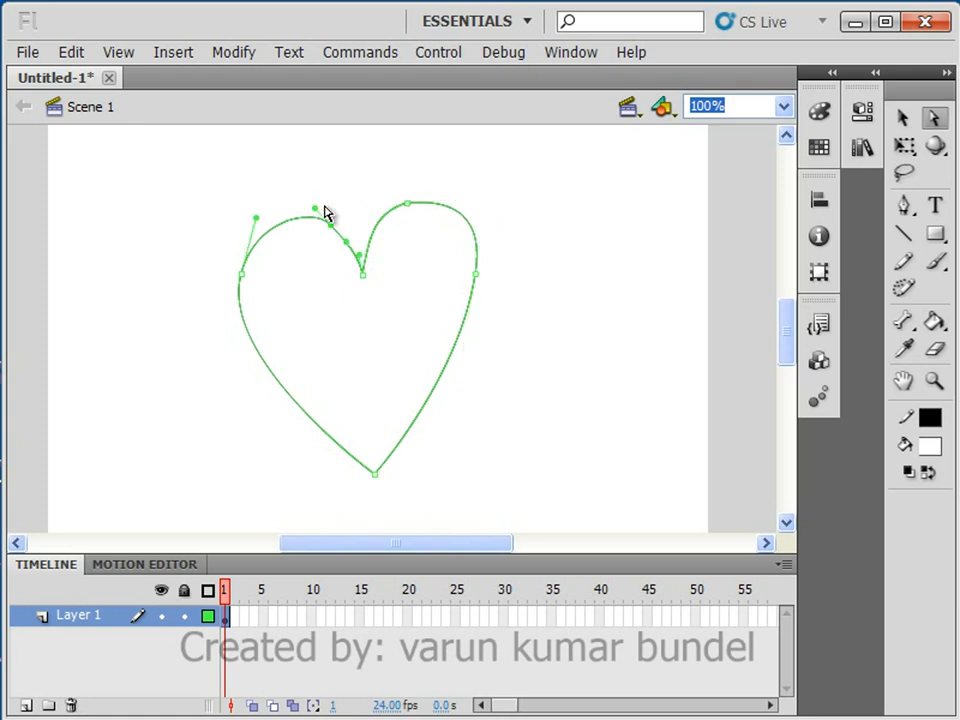
pyautogui.moveTo(314, 210); pyautogui.dragTo(259, 216)
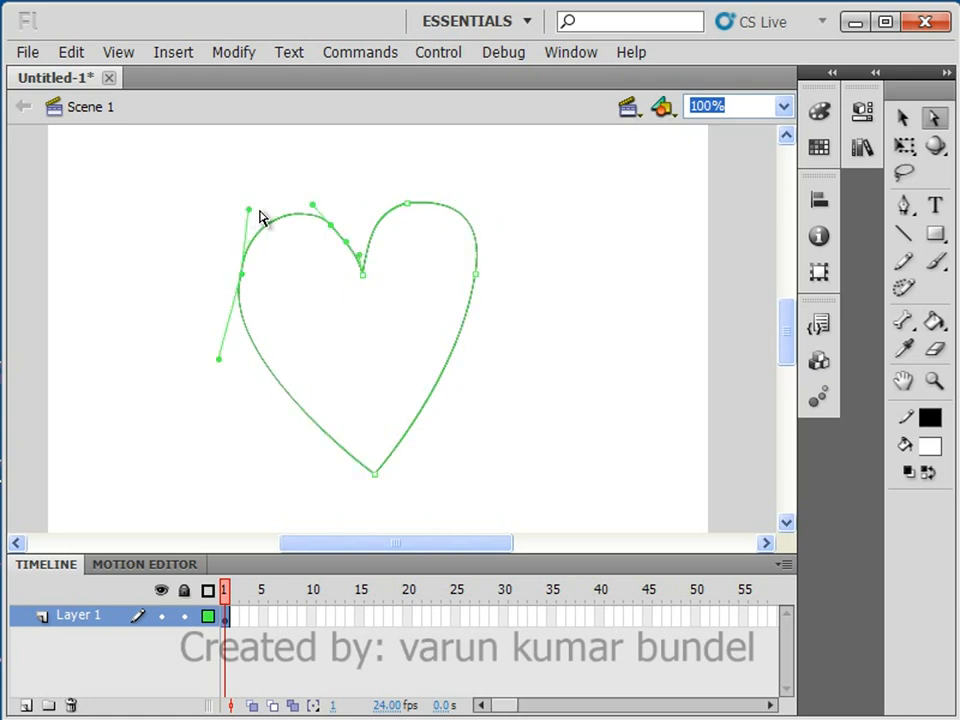
pyautogui.click(377, 332)
pyautogui.click(418, 212)
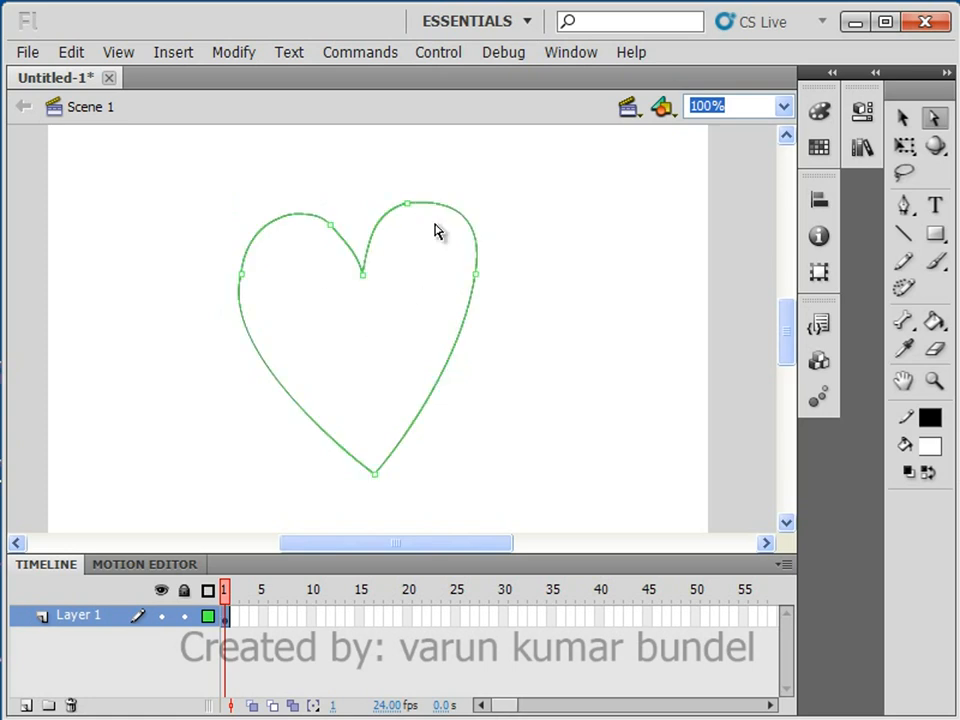
pyautogui.moveTo(416, 208)
pyautogui.mouseDown()
pyautogui.moveTo(448, 212)
pyautogui.moveTo(459, 184)
pyautogui.mouseUp()
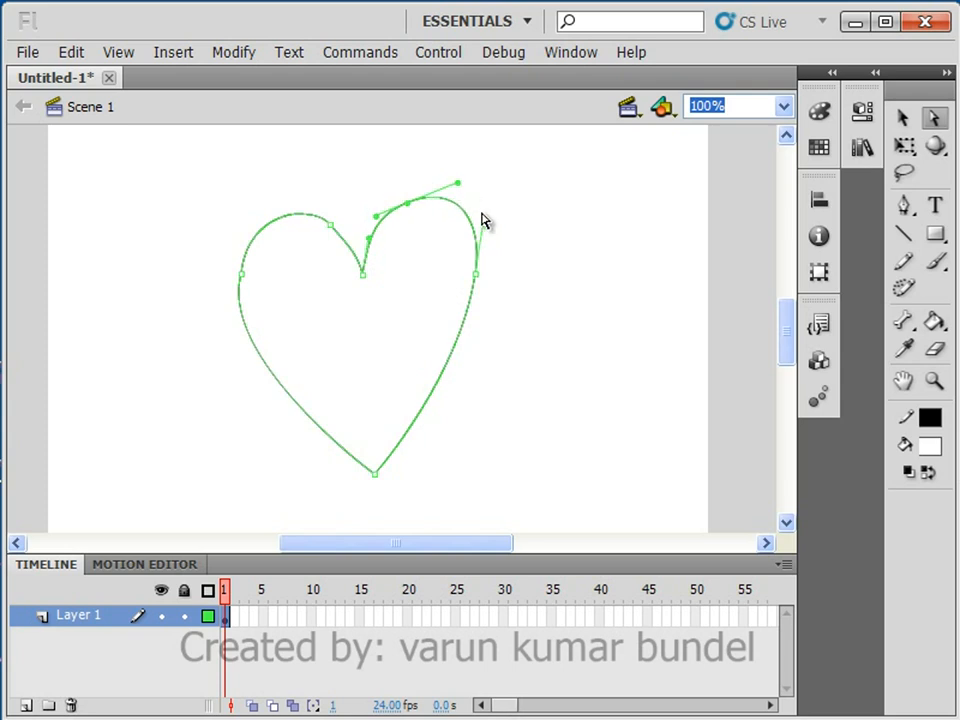
# Smooth the inner shoulder of the heart's left lobe by adjusting the curve handle of its inner anchor point.
pyautogui.click(527, 245)
pyautogui.click(337, 237)
pyautogui.click(330, 225)
pyautogui.moveTo(313, 204); pyautogui.dragTo(308, 207)
# Undo the last edit to the heart's outline and reselect its path to show the anchor points.
pyautogui.click(586, 357)
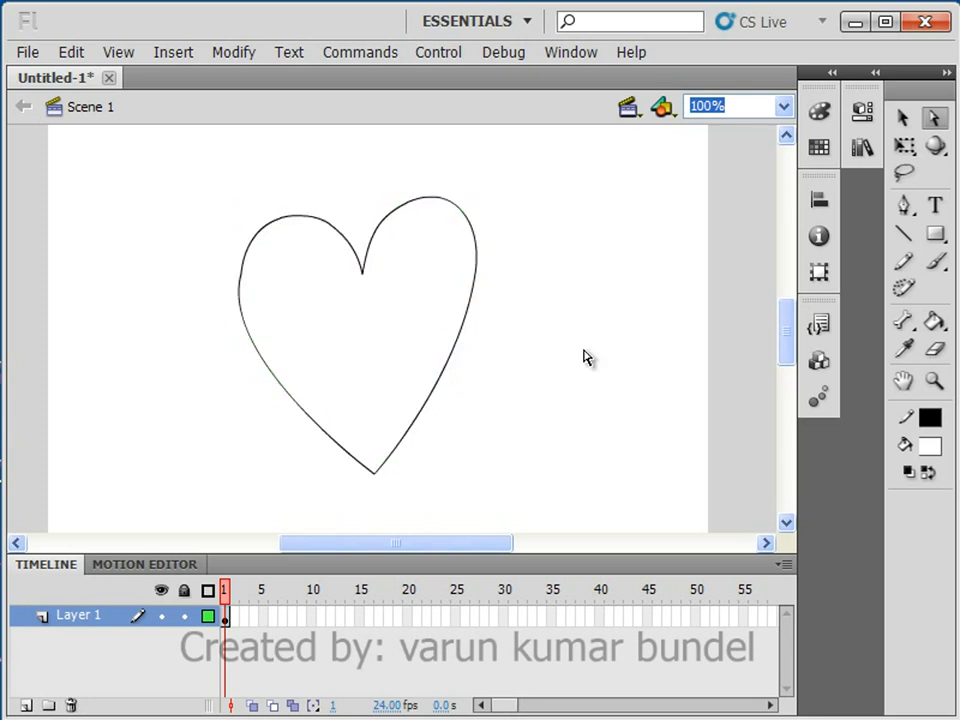
pyautogui.hotkey('ctrl', 'z')
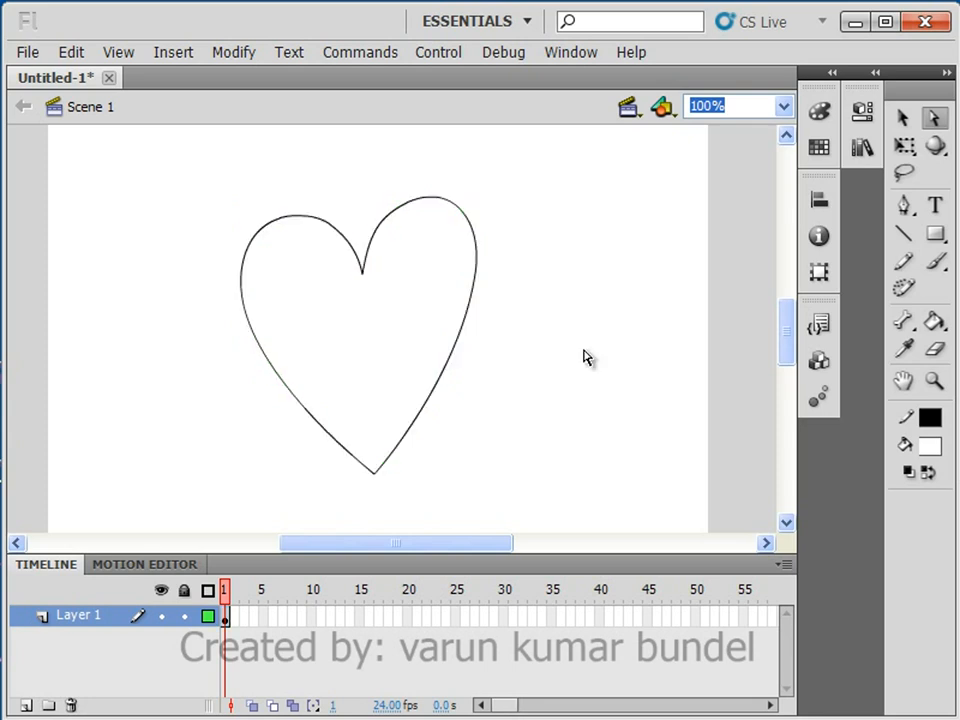
pyautogui.click(475, 308)
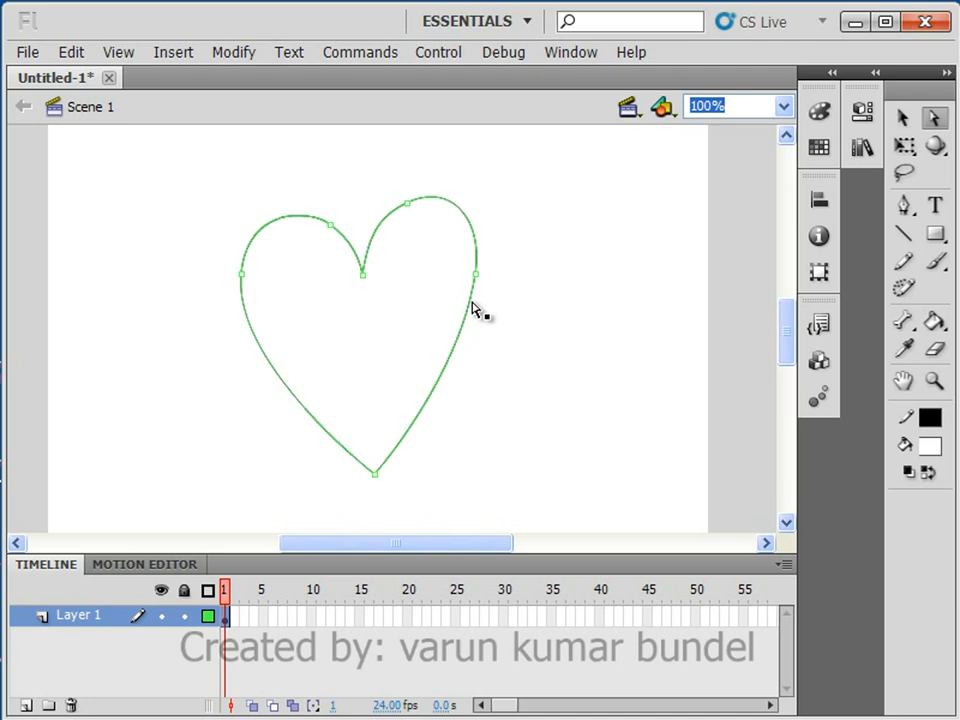
# Add an anchor point partway down the heart's lower left edge with the Add Anchor Point tool.
pyautogui.click(533, 302)
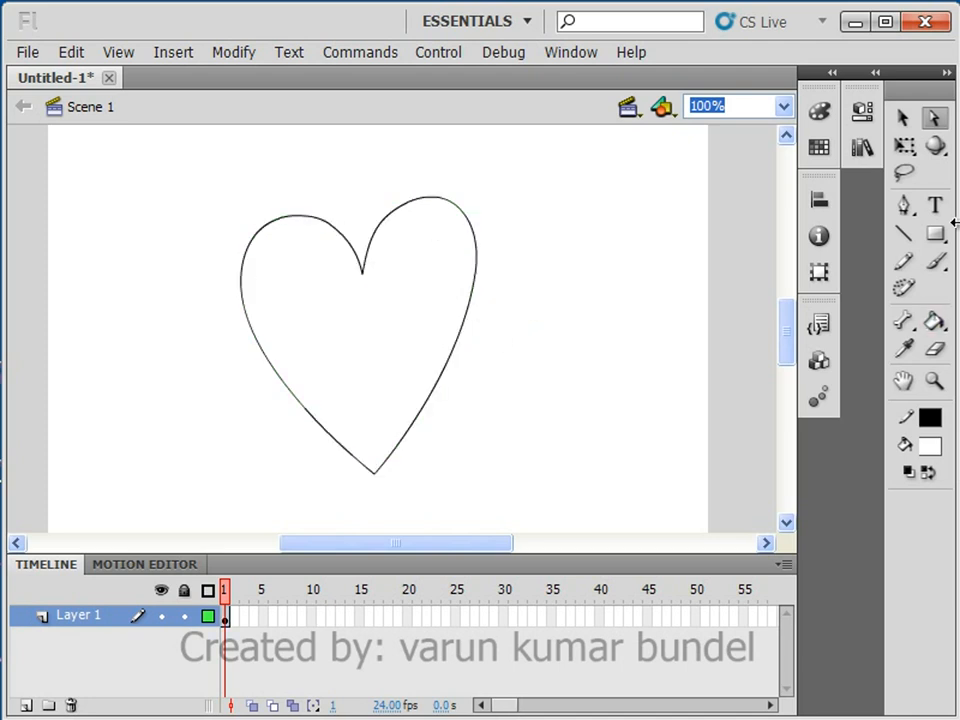
pyautogui.click(906, 207)
pyautogui.click(906, 208)
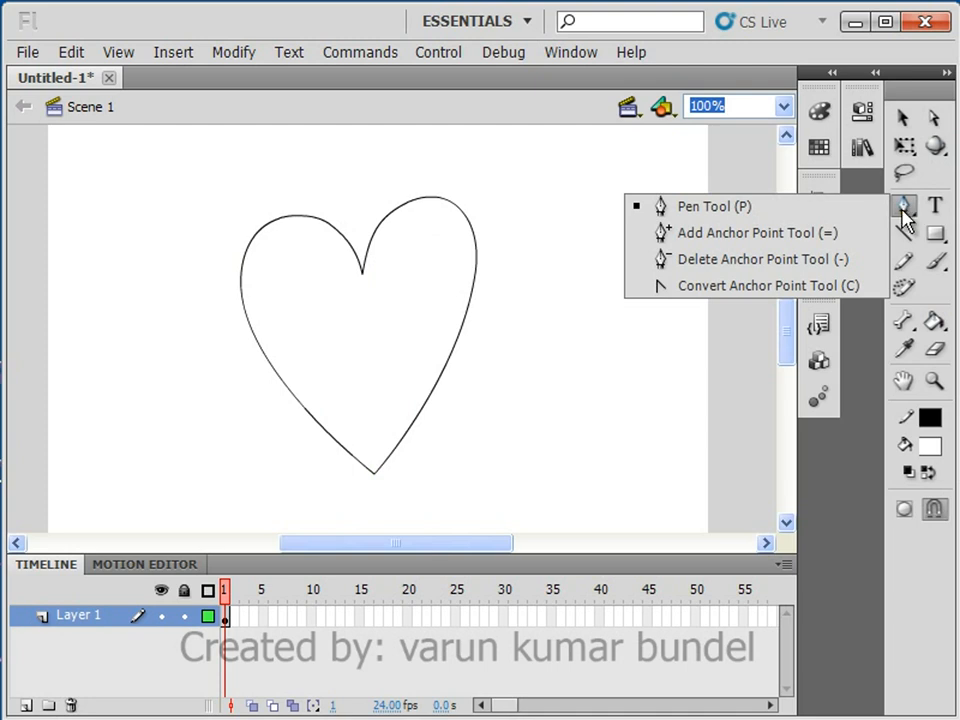
pyautogui.click(764, 236)
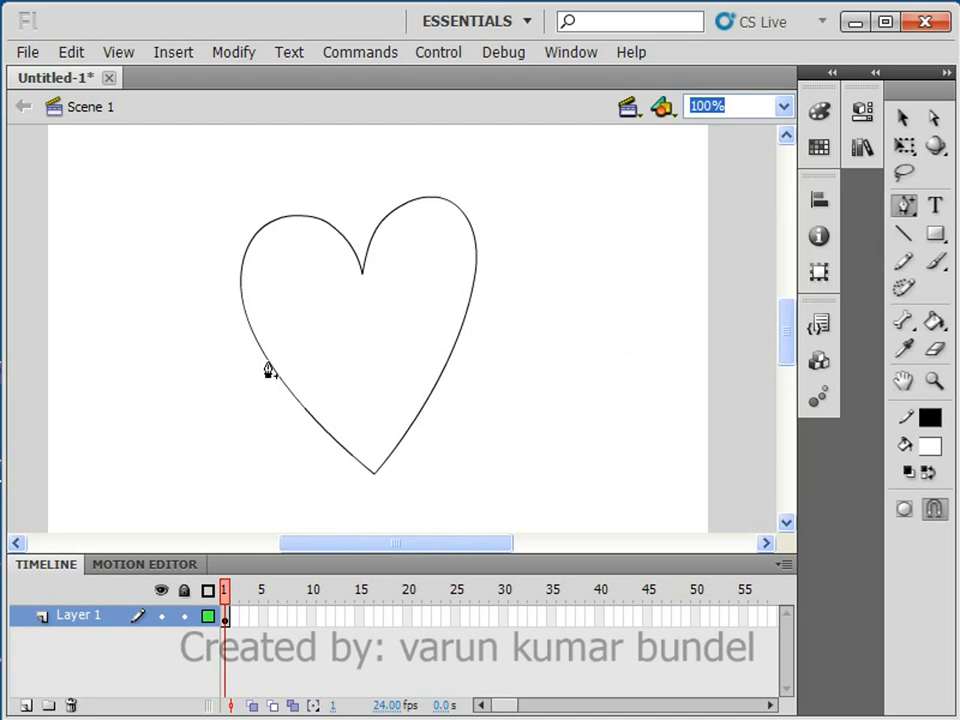
pyautogui.click(268, 364)
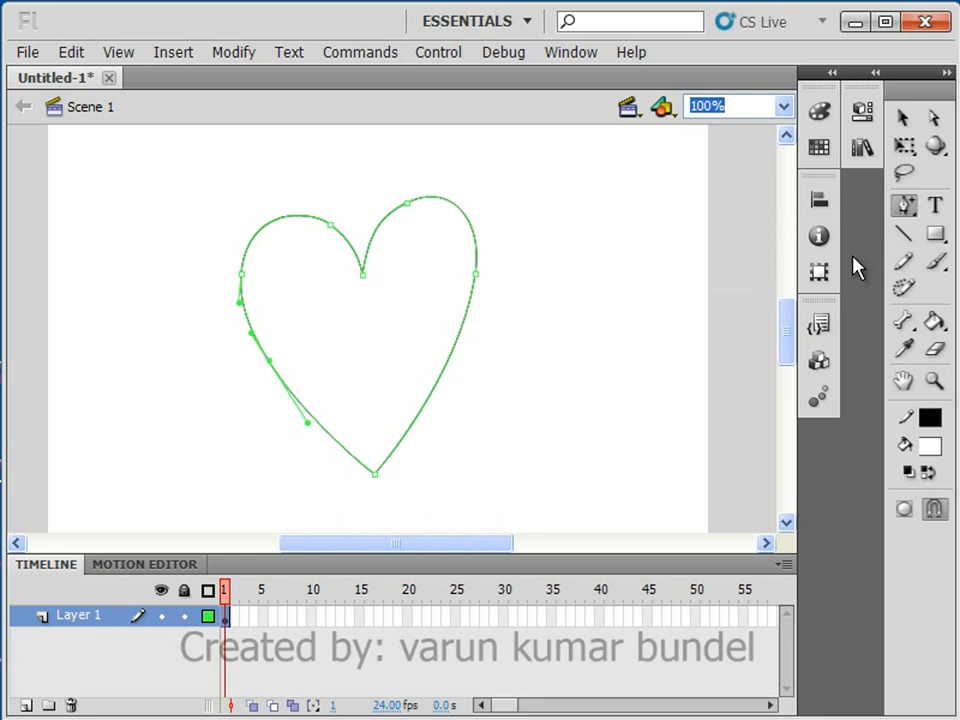
# Remove the extra anchor point from the heart's lower left edge with the Delete Anchor Point tool.
pyautogui.click(908, 205)
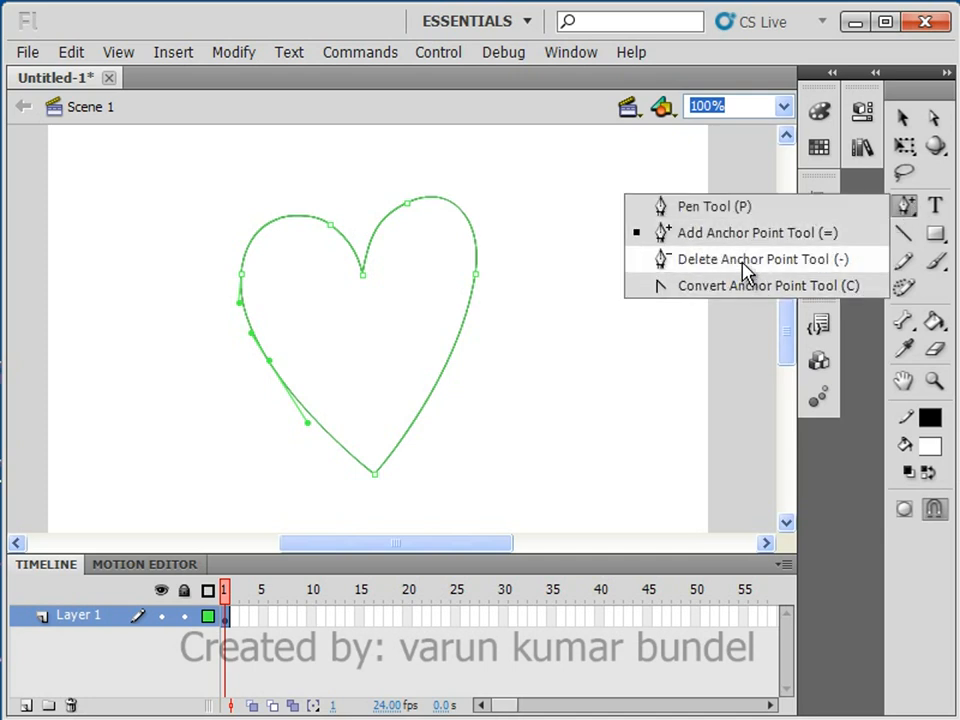
pyautogui.click(743, 262)
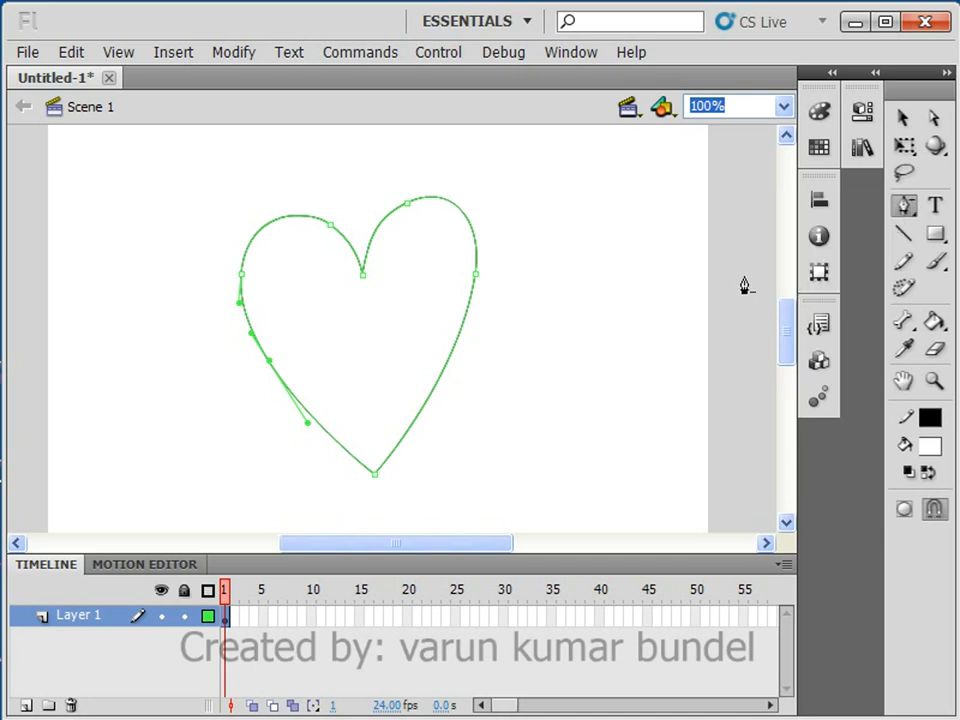
pyautogui.click(268, 362)
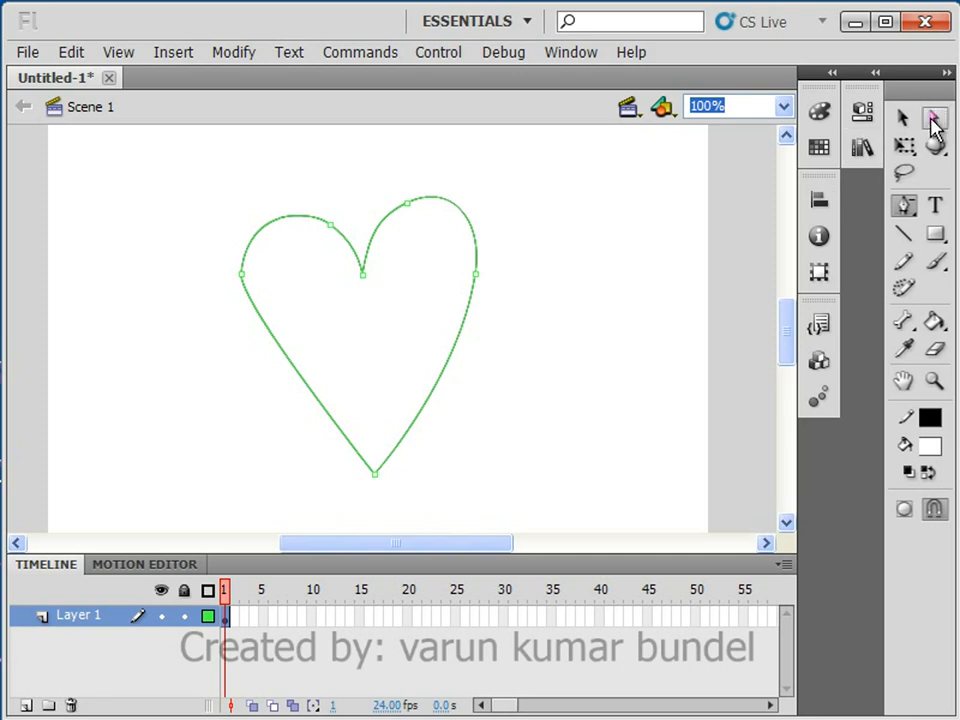
# Pull new curve handles out of the heart's leftmost anchor with the Convert Anchor Point tool to round the lower left side.
pyautogui.click(904, 210)
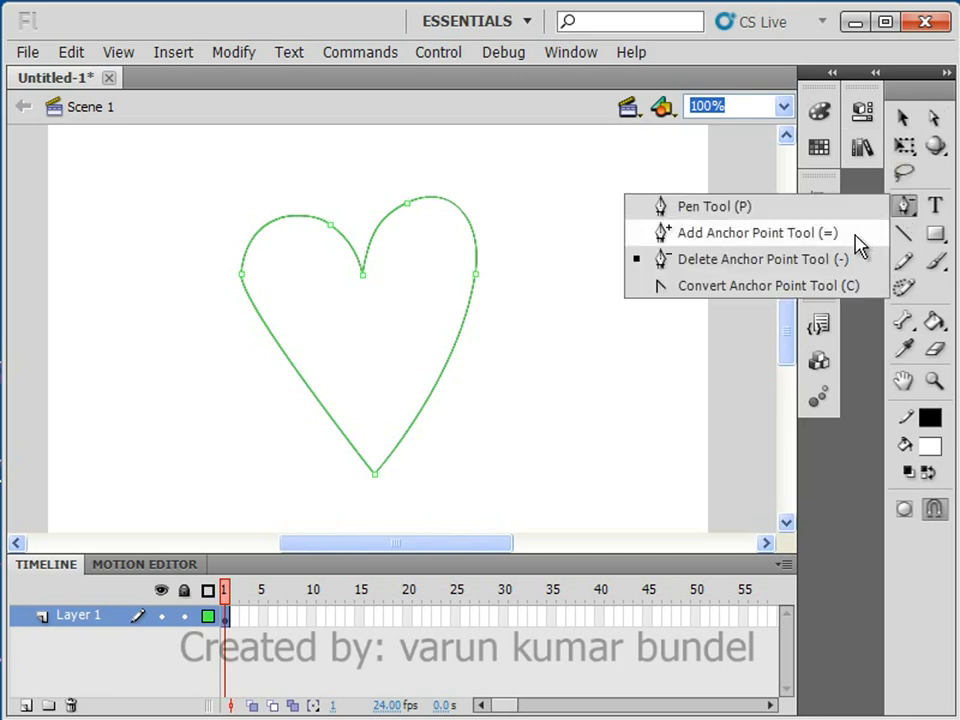
pyautogui.click(819, 288)
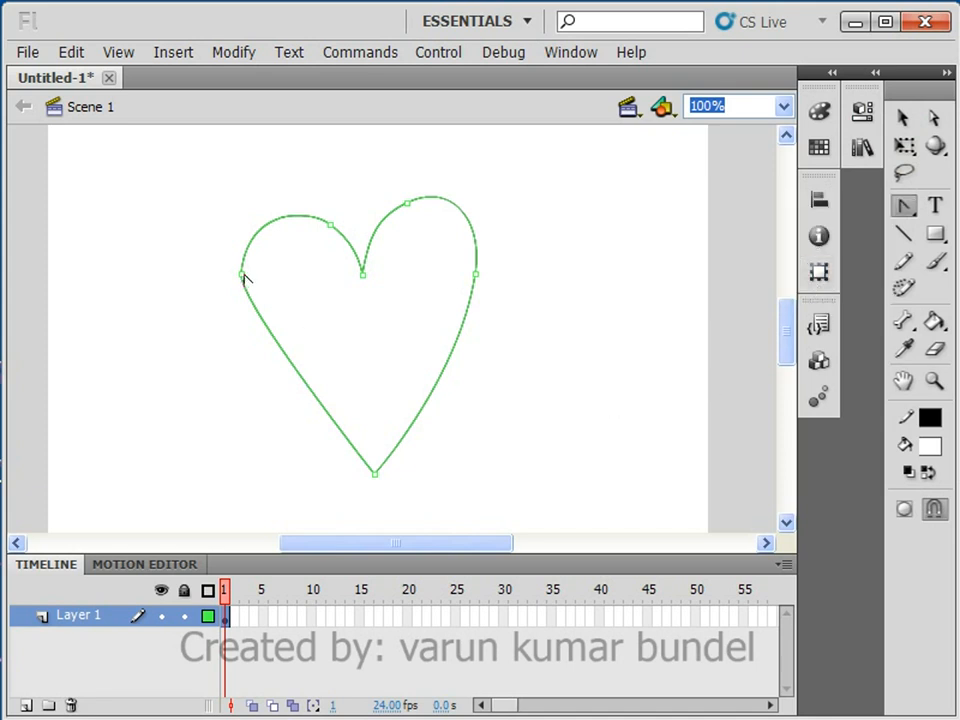
pyautogui.moveTo(241, 273); pyautogui.dragTo(247, 206)
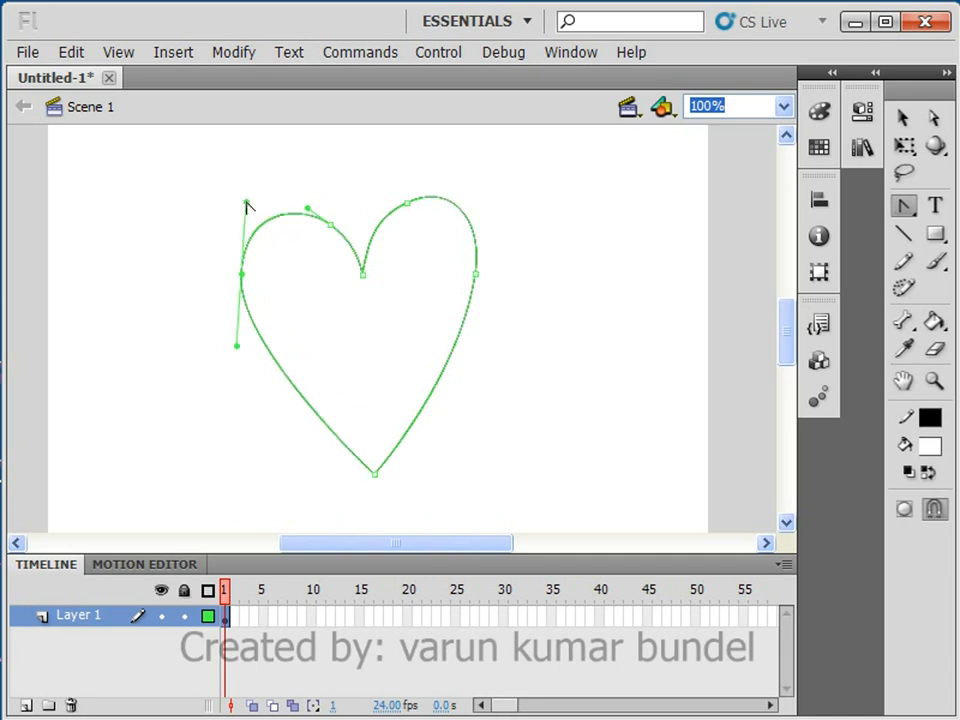
# Lengthen the lower curve handle of the heart's leftmost anchor downward with the Subselection tool.
pyautogui.click(934, 118)
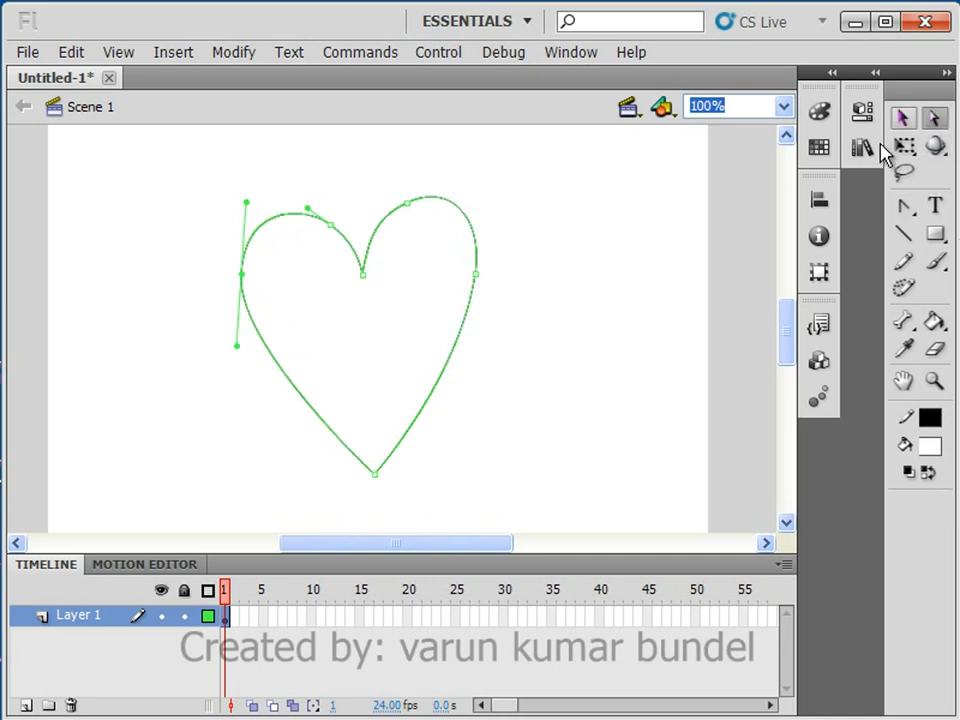
pyautogui.click(328, 264)
pyautogui.click(256, 224)
pyautogui.click(241, 273)
pyautogui.moveTo(237, 346)
pyautogui.mouseDown()
pyautogui.moveTo(238, 389)
pyautogui.moveTo(249, 388)
pyautogui.mouseUp()
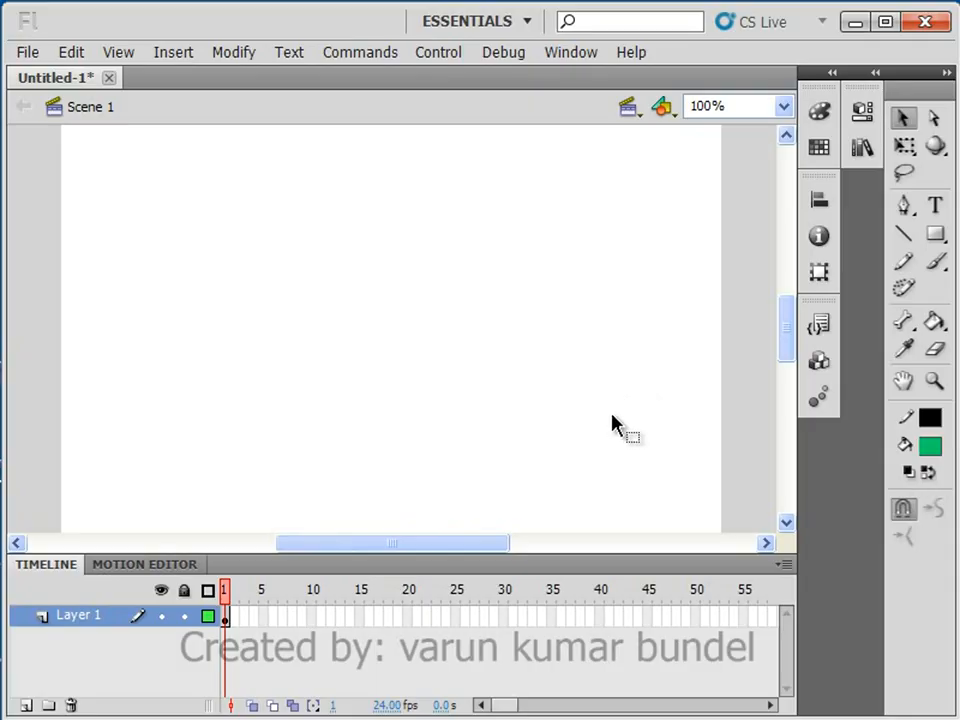
# Set up the Brush tool with the round shape, the sixth-smallest size and the Paint Normal mode.
pyautogui.click(935, 266)
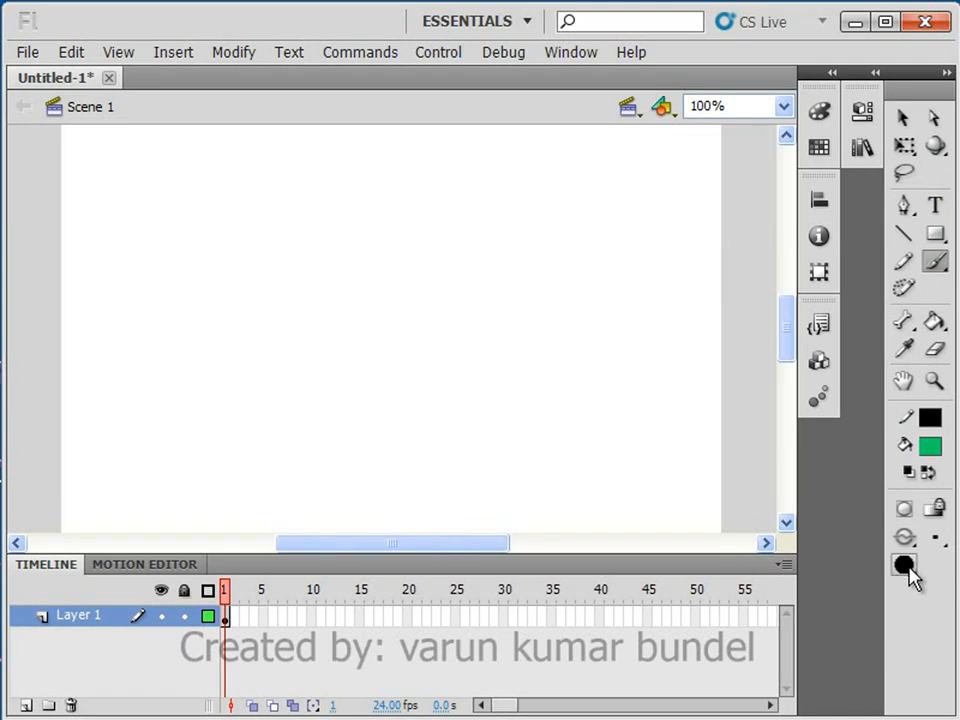
pyautogui.click(904, 566)
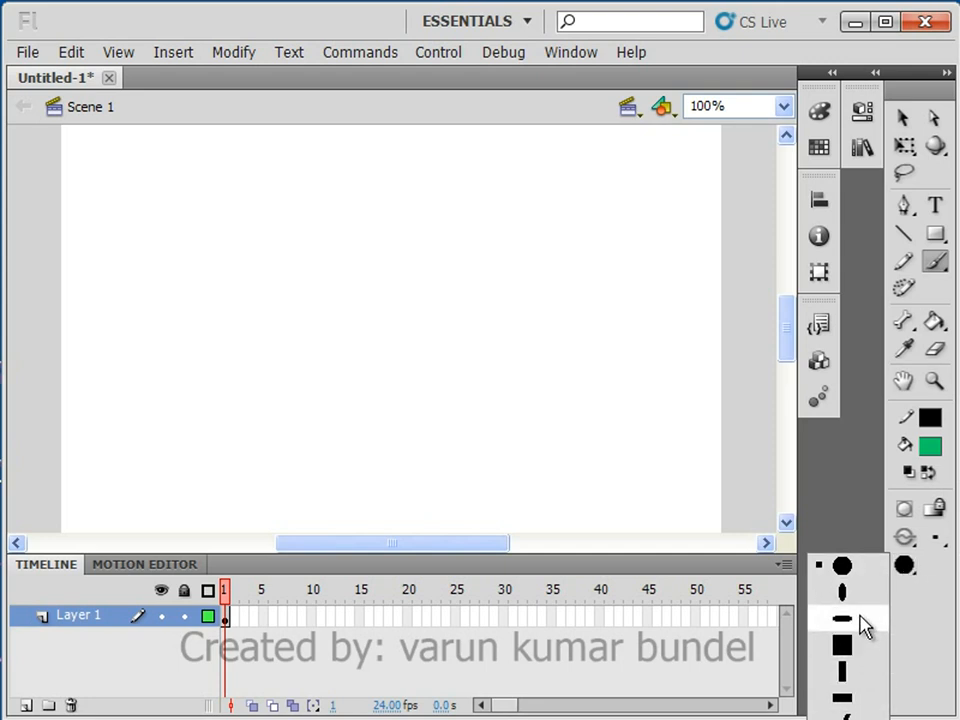
pyautogui.click(866, 568)
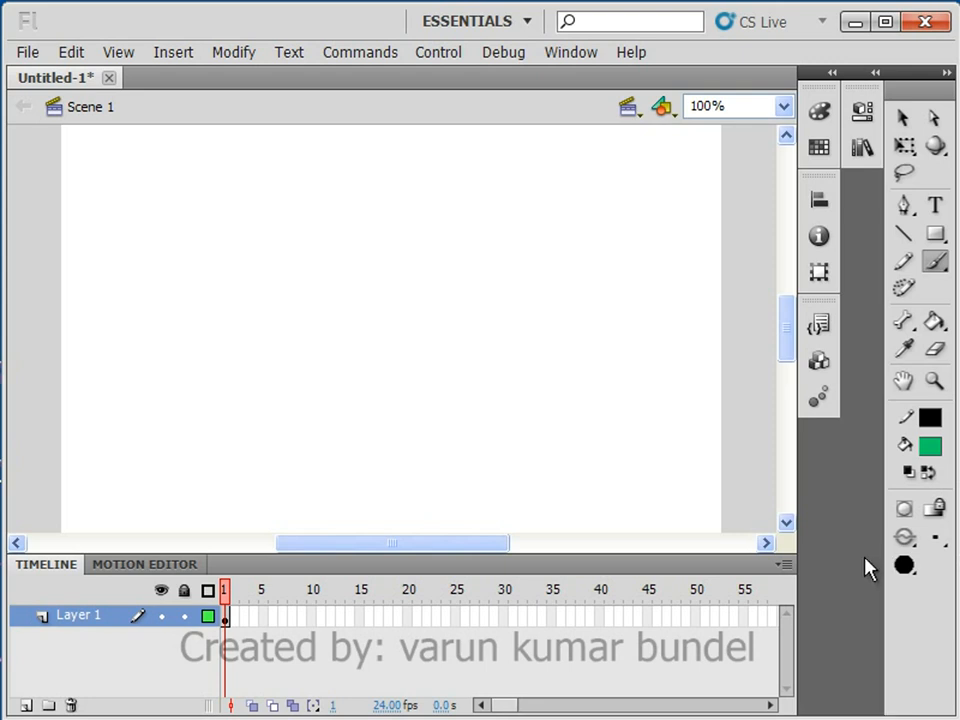
pyautogui.click(936, 540)
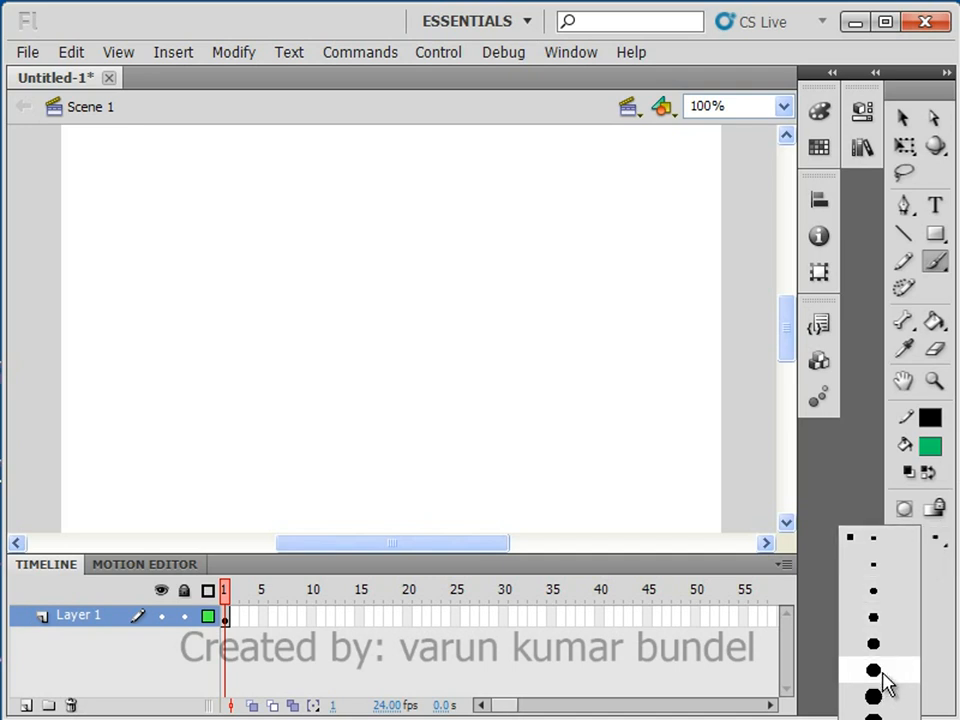
pyautogui.click(885, 666)
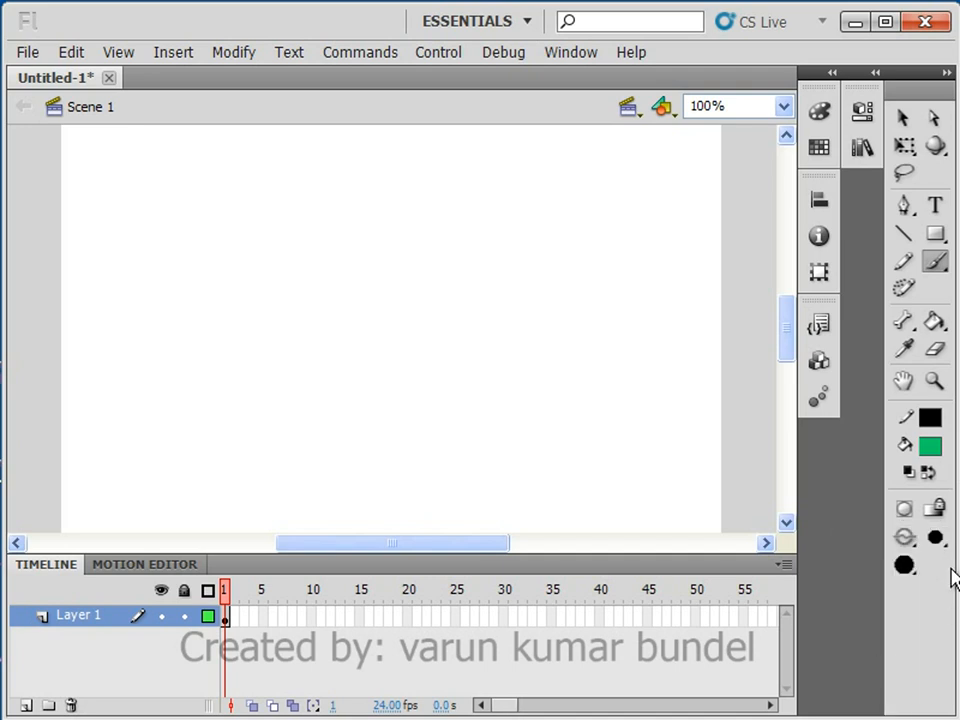
pyautogui.click(908, 540)
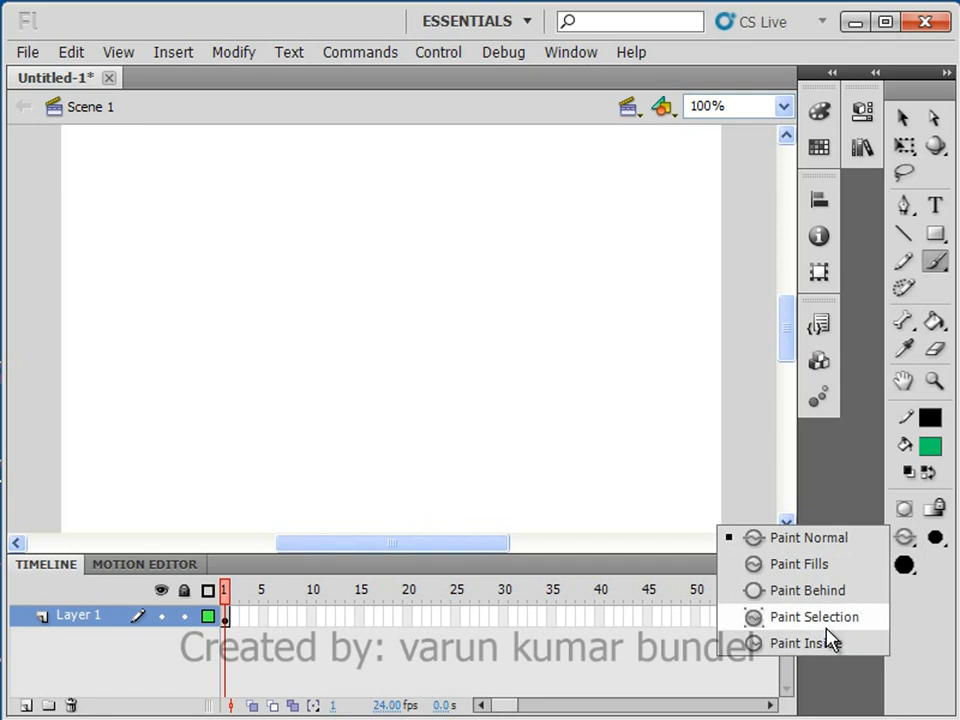
pyautogui.click(828, 540)
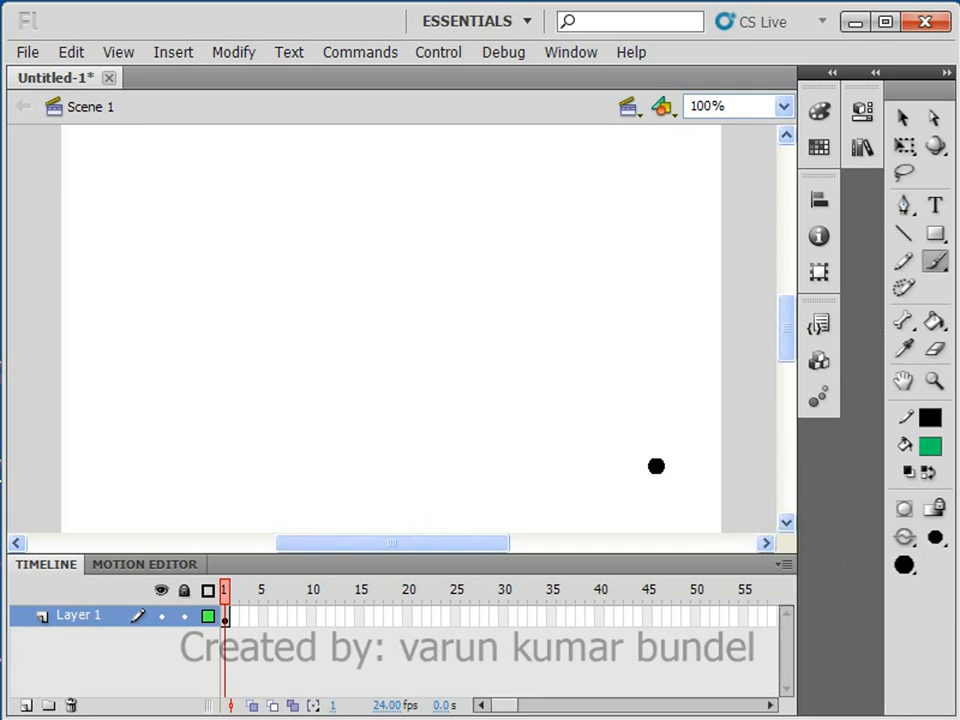
# Draw a green rectangle with a black outline near the middle of the stage.
pyautogui.click(935, 234)
pyautogui.moveTo(261, 222); pyautogui.dragTo(510, 410)
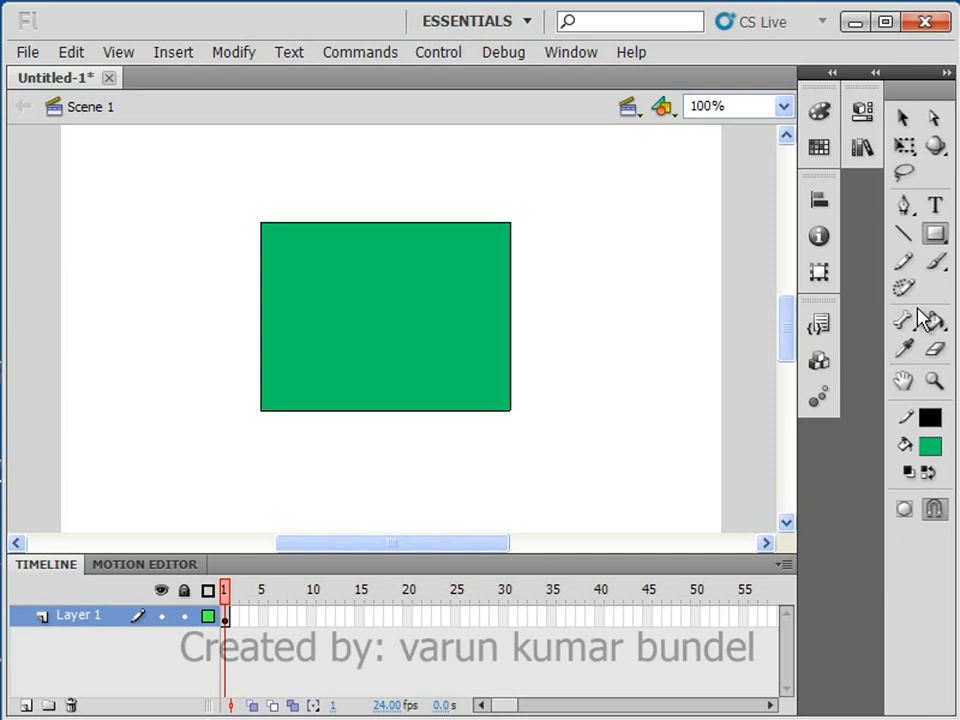
# Set the brush fill to blue and paint a straight diagonal stroke across the rectangle's upper left corner.
pyautogui.click(935, 261)
pyautogui.click(931, 447)
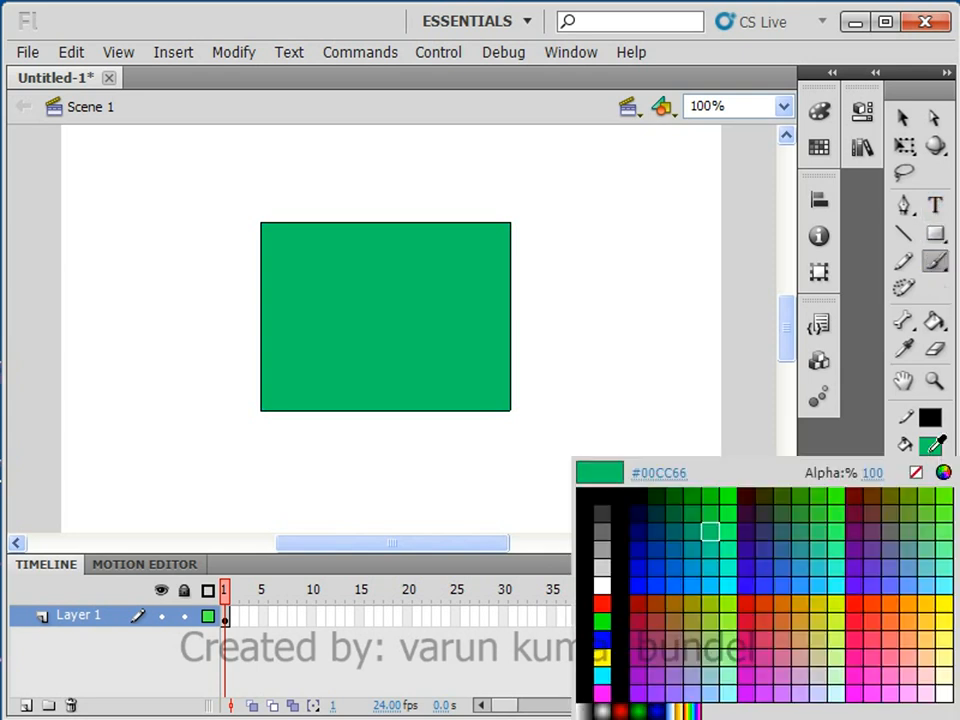
pyautogui.click(688, 566)
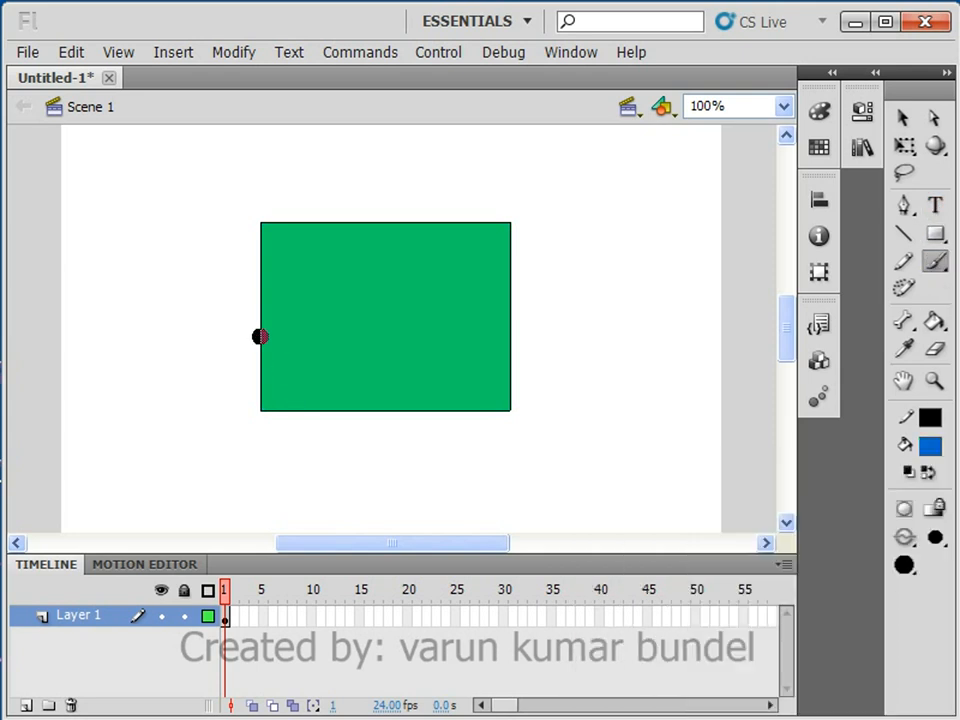
pyautogui.moveTo(225, 334); pyautogui.dragTo(391, 163)
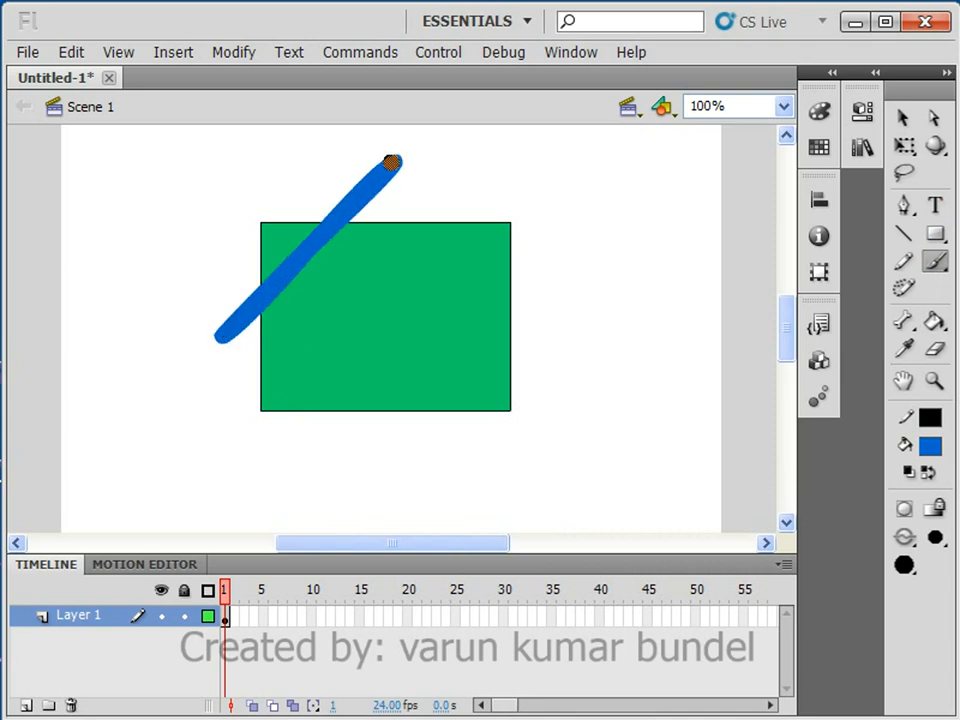
# Scribble a freehand blue brush stroke over the stage beside the rectangle's left edge, and undo it.
pyautogui.moveTo(141, 182)
pyautogui.mouseDown()
pyautogui.moveTo(128, 255)
pyautogui.moveTo(210, 272)
pyautogui.moveTo(271, 237)
pyautogui.moveTo(255, 222)
pyautogui.moveTo(134, 243)
pyautogui.moveTo(151, 264)
pyautogui.moveTo(180, 216)
pyautogui.moveTo(172, 273)
pyautogui.moveTo(236, 258)
pyautogui.moveTo(180, 291)
pyautogui.moveTo(125, 234)
pyautogui.moveTo(92, 412)
pyautogui.moveTo(158, 436)
pyautogui.moveTo(215, 485)
pyautogui.moveTo(152, 423)
pyautogui.moveTo(178, 488)
pyautogui.mouseUp()
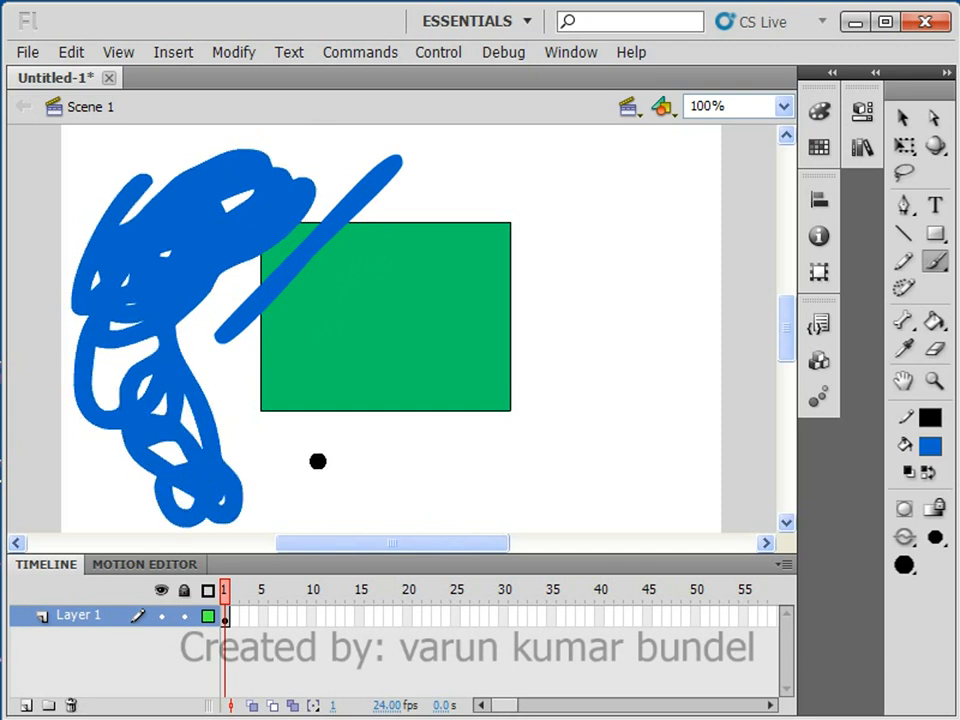
pyautogui.hotkey('ctrl', 'z')
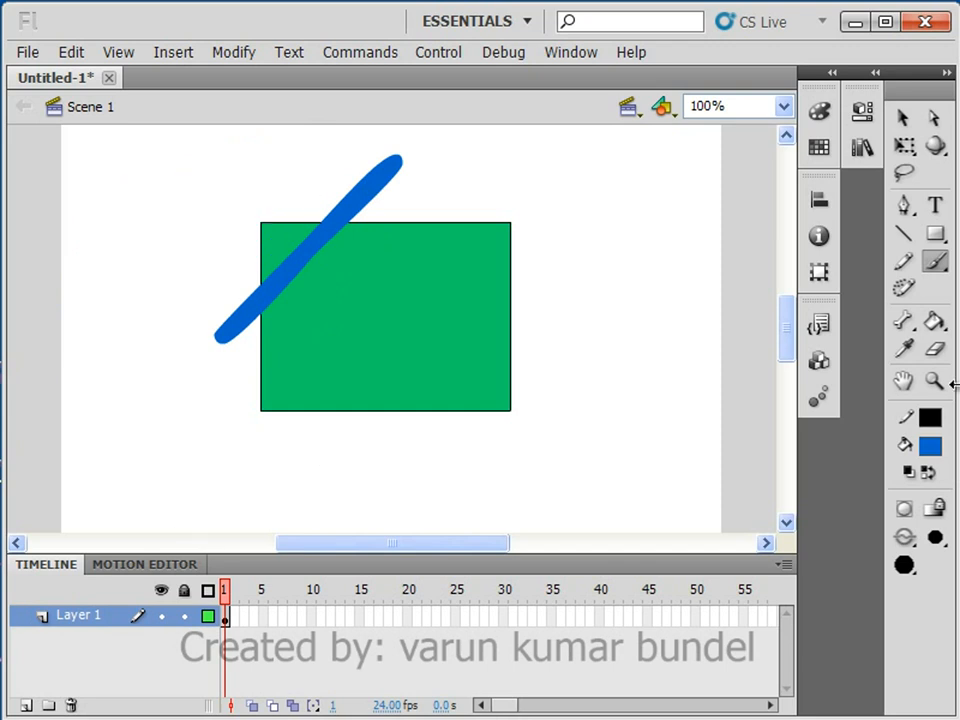
# Paint a second blue diagonal stroke across the rectangle in Paint Fills mode and inspect its outline crossings at 200% magnification.
pyautogui.click(905, 538)
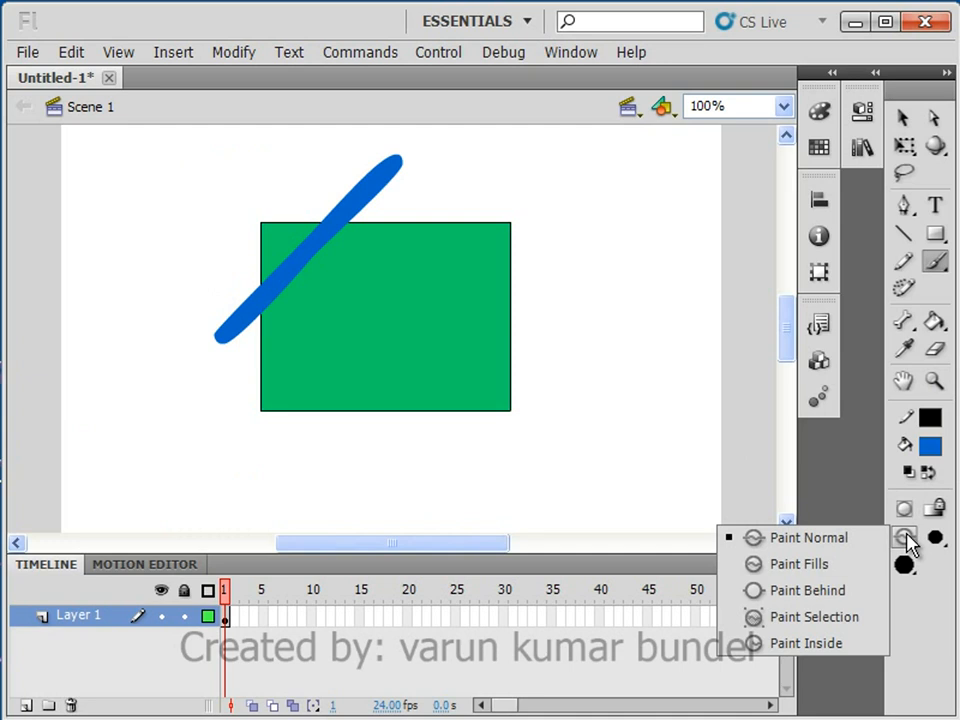
pyautogui.click(820, 564)
pyautogui.moveTo(241, 376)
pyautogui.mouseDown()
pyautogui.moveTo(384, 259)
pyautogui.moveTo(437, 178)
pyautogui.mouseUp()
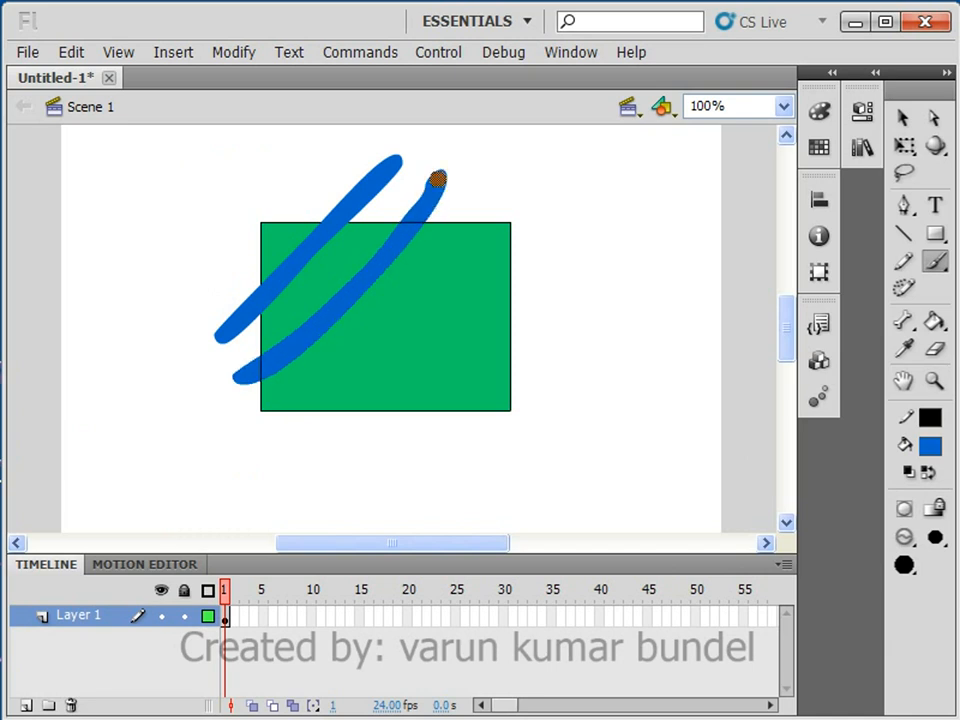
pyautogui.click(784, 106)
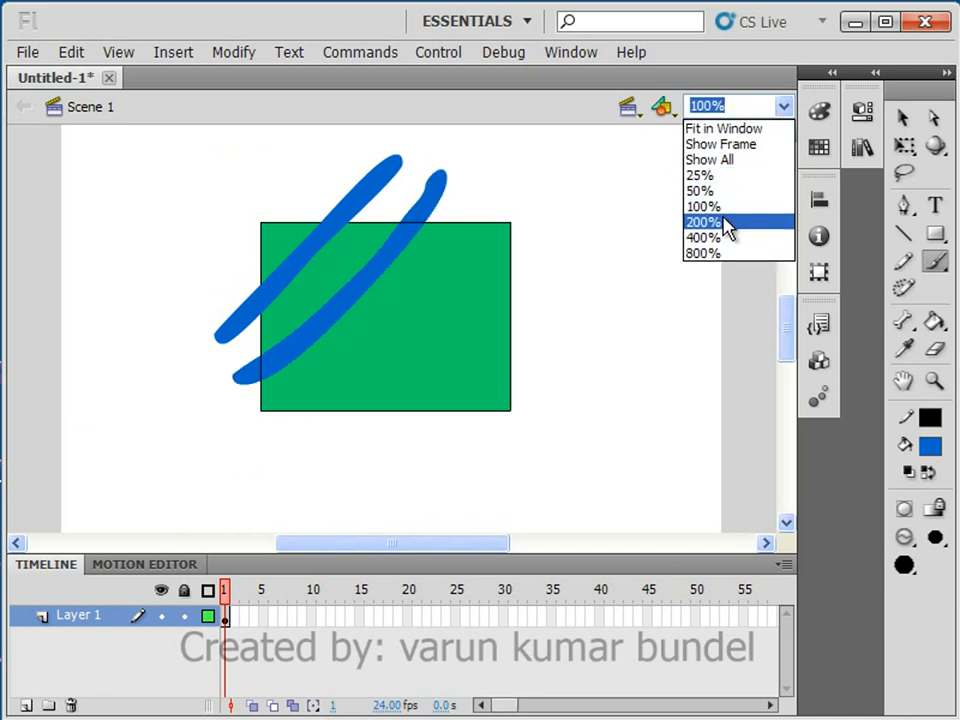
pyautogui.click(726, 222)
pyautogui.moveTo(787, 358)
pyautogui.mouseDown()
pyautogui.moveTo(789, 321)
pyautogui.moveTo(789, 336)
pyautogui.mouseUp()
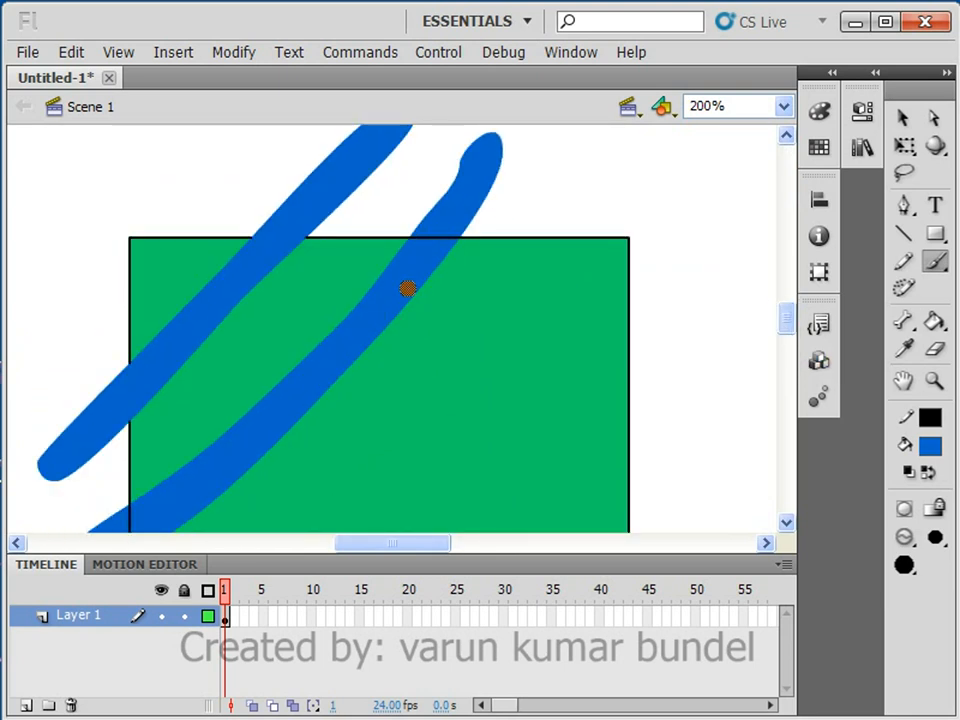
pyautogui.click(783, 108)
pyautogui.click(724, 212)
pyautogui.moveTo(784, 306); pyautogui.dragTo(787, 323)
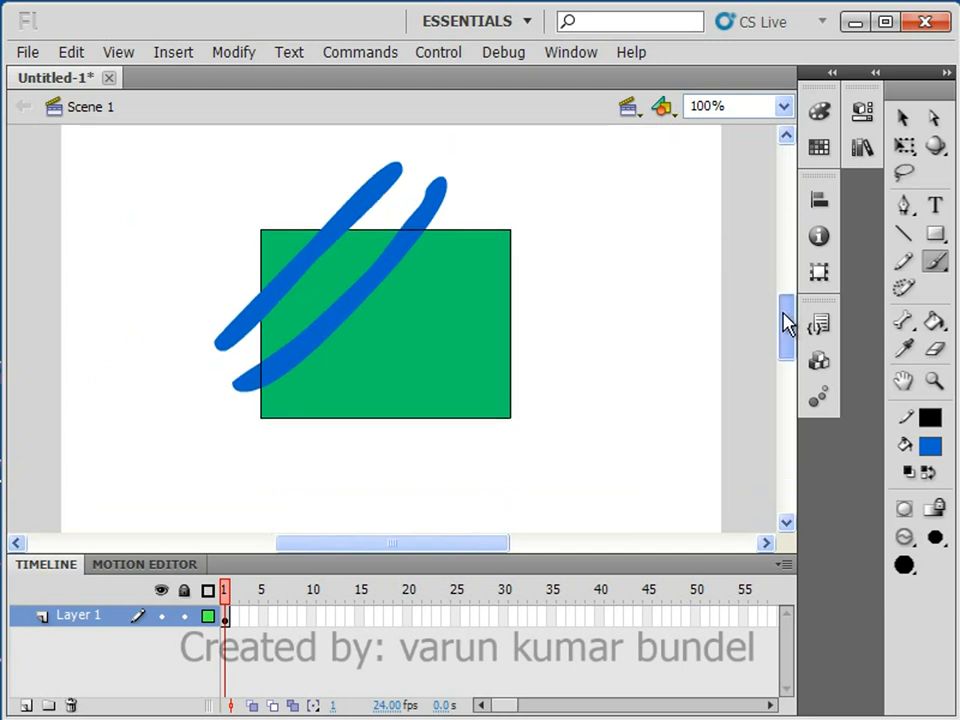
# Paint a third blue diagonal stroke in Paint Behind mode, from below the rectangle's lower left corner to above its upper right.
pyautogui.click(905, 537)
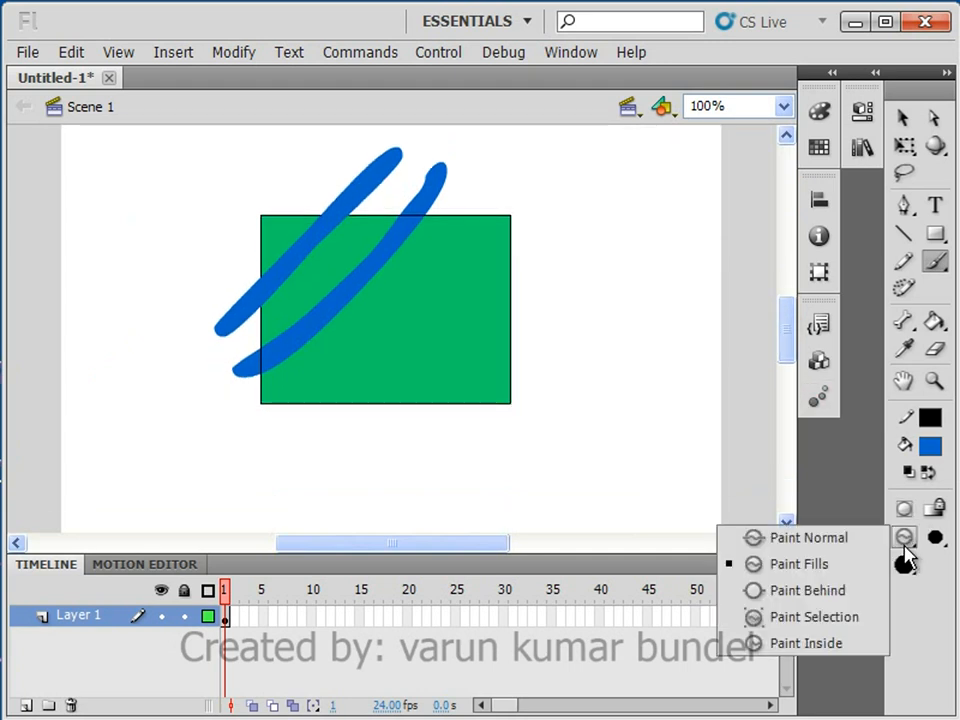
pyautogui.click(844, 600)
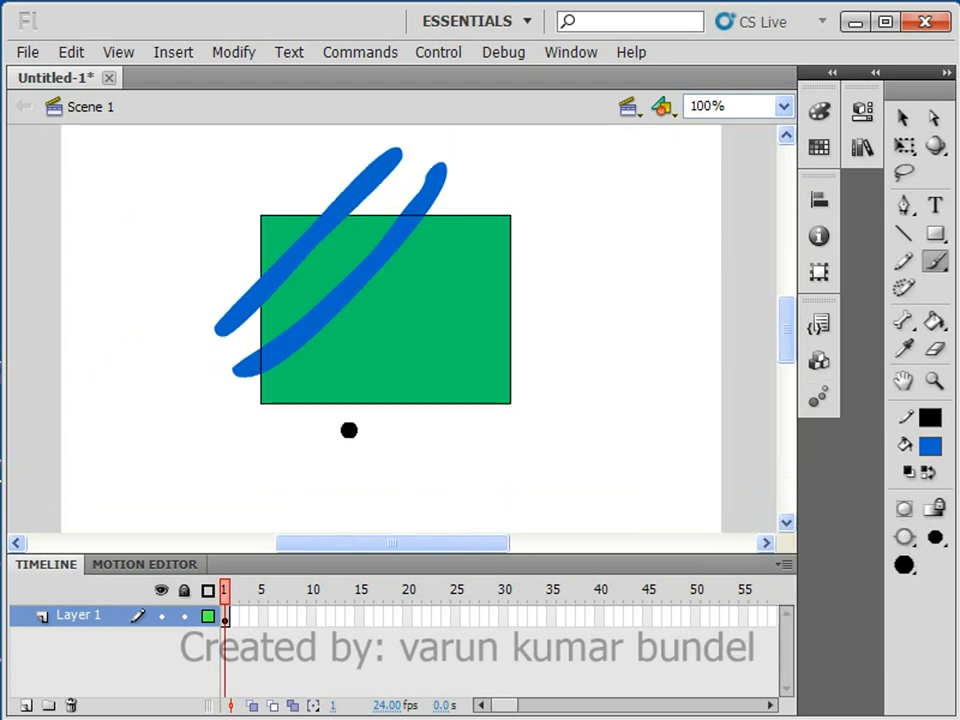
pyautogui.moveTo(269, 422)
pyautogui.mouseDown()
pyautogui.moveTo(458, 229)
pyautogui.moveTo(494, 141)
pyautogui.mouseUp()
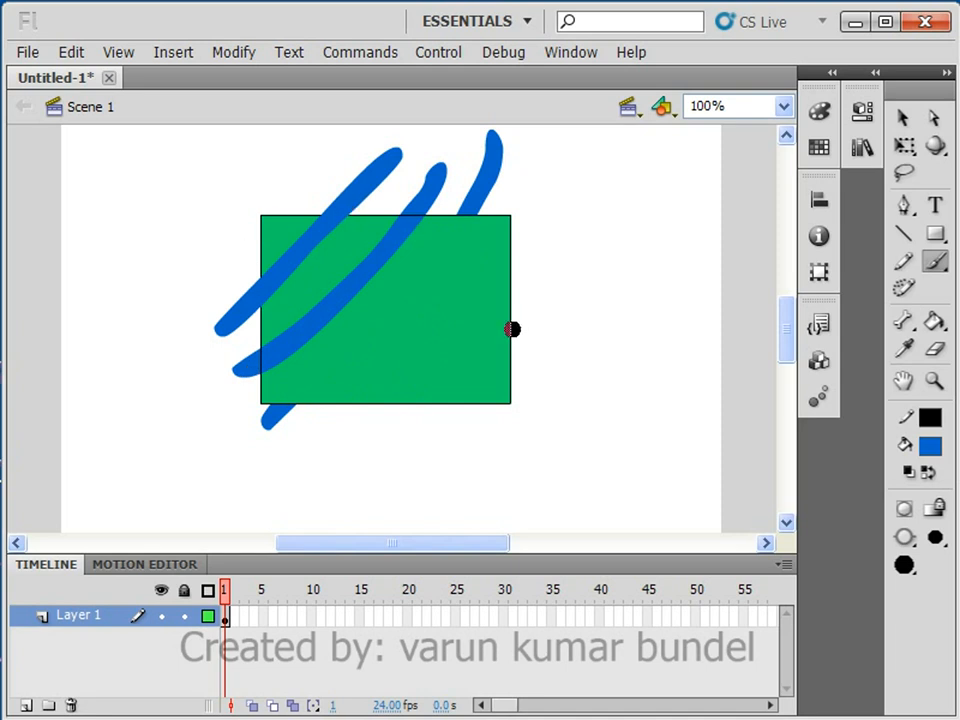
# Paint two short blue diagonal strokes across the rectangle's right edge in Paint Inside mode, one starting below the rectangle and one starting inside it.
pyautogui.click(905, 538)
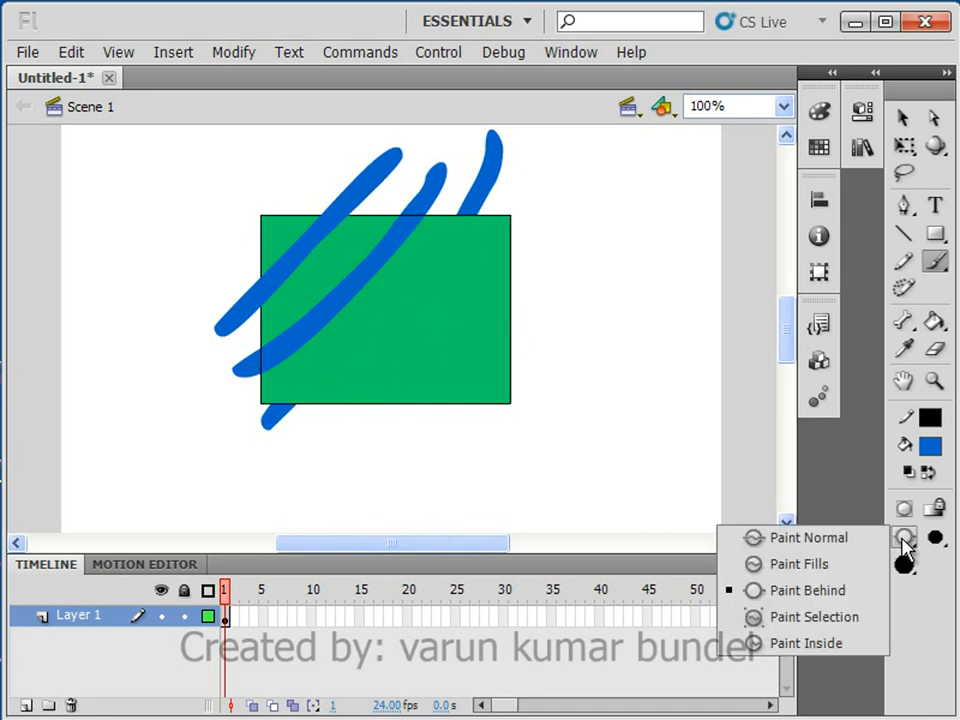
pyautogui.click(826, 645)
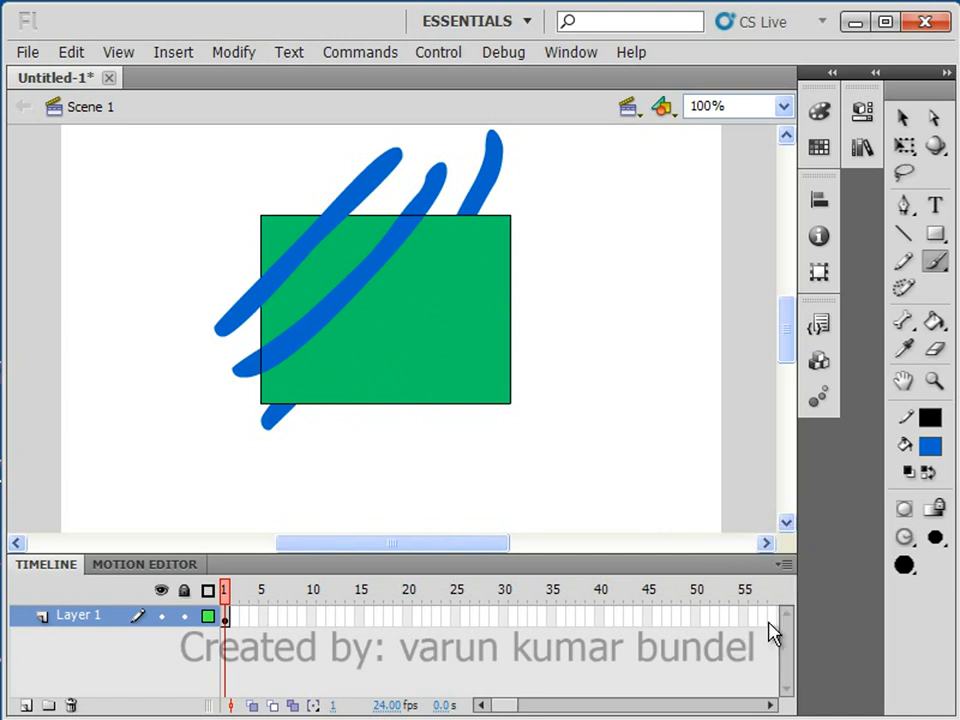
pyautogui.moveTo(462, 419); pyautogui.dragTo(543, 339)
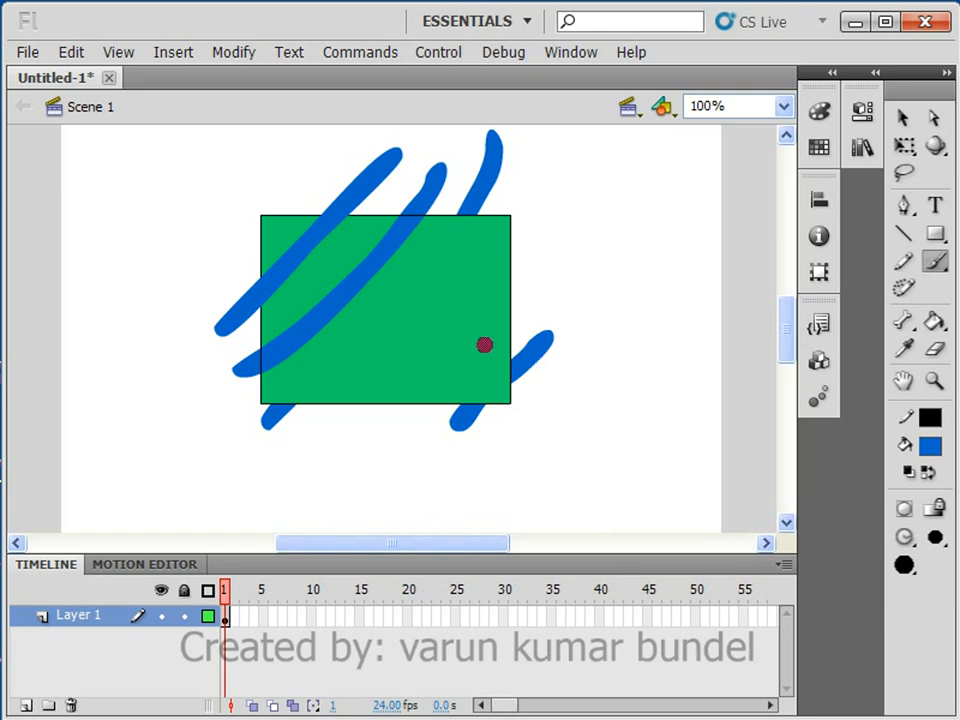
pyautogui.moveTo(480, 348); pyautogui.dragTo(550, 271)
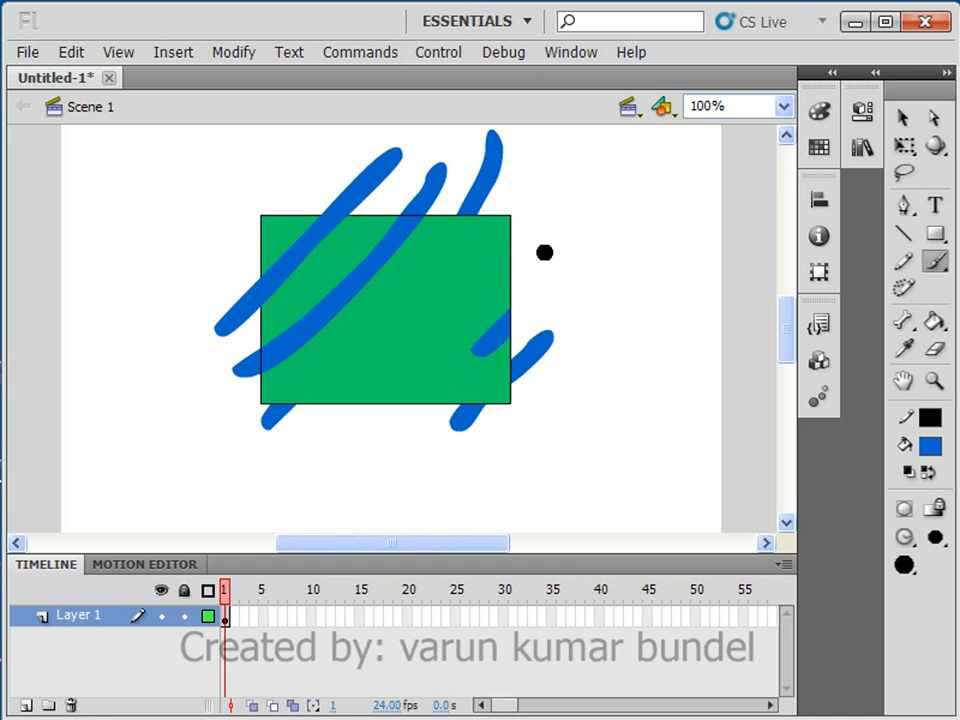
# Paint a short blue diagonal stroke in Paint Behind mode, from inside the rectangle out past the upper part of its right edge.
pyautogui.click(904, 538)
pyautogui.click(840, 591)
pyautogui.moveTo(463, 319)
pyautogui.mouseDown()
pyautogui.moveTo(553, 229)
pyautogui.moveTo(550, 238)
pyautogui.mouseUp()
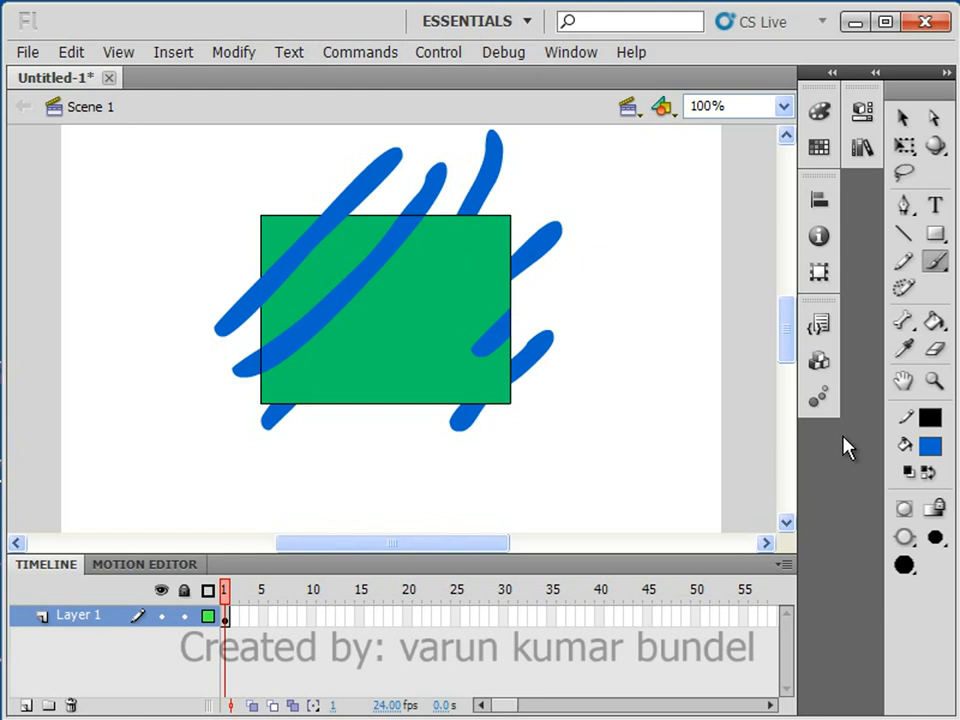
# Switch the brush to Paint Selection mode and undo all the blue strokes around the green rectangle.
pyautogui.click(904, 537)
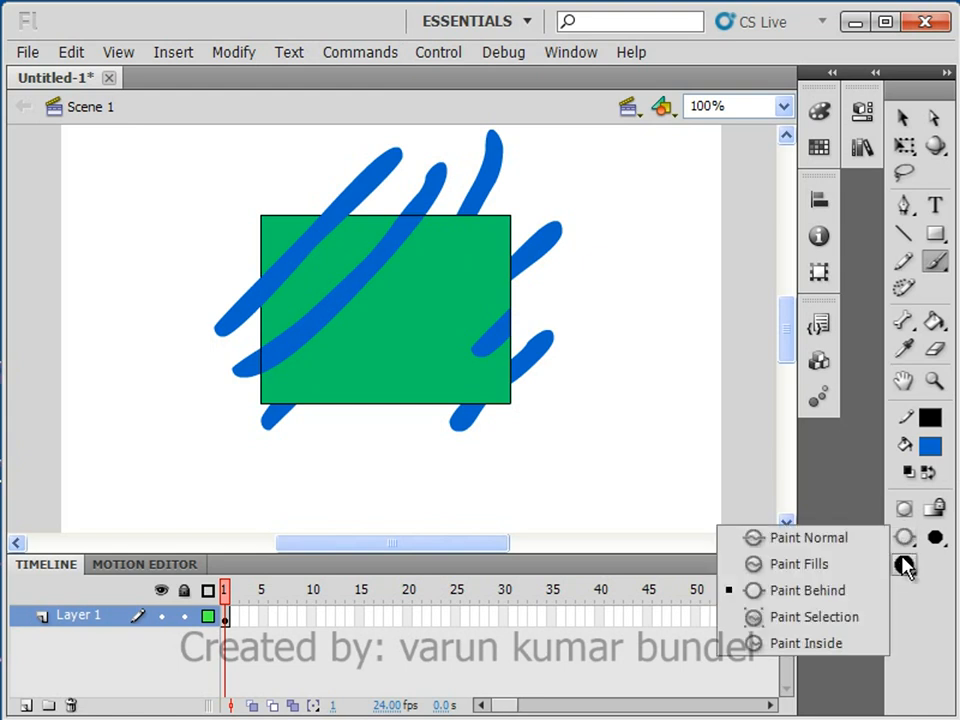
pyautogui.click(866, 626)
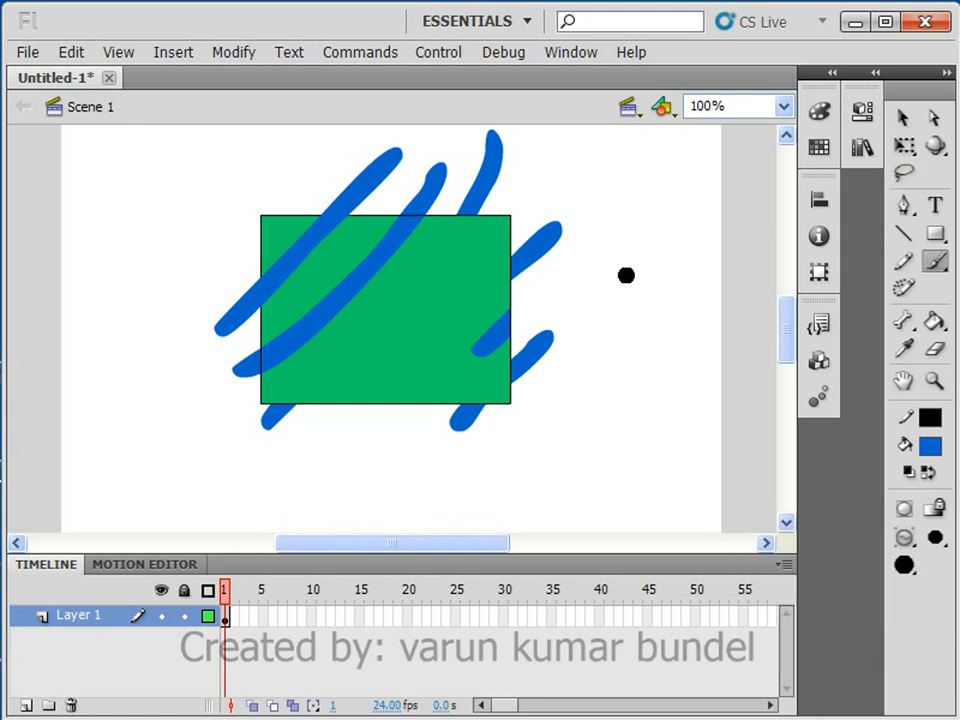
pyautogui.hotkey('ctrl', 'z')
pyautogui.hotkey('ctrl', 'z')
pyautogui.hotkey('ctrl', 'z')
pyautogui.hotkey('ctrl', 'z')
pyautogui.hotkey('ctrl', 'z')
pyautogui.hotkey('ctrl', 'z')
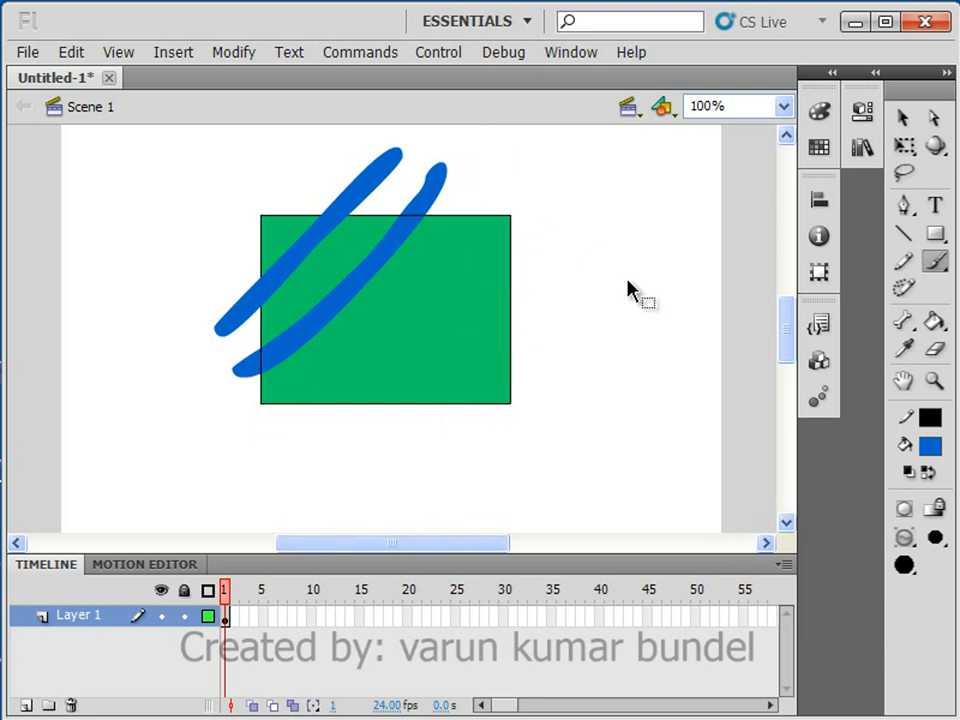
pyautogui.hotkey('ctrl', 'z')
# Move the green rectangle together with its outline to the lower left part of the stage and deselect it.
pyautogui.click(902, 118)
pyautogui.click(425, 312)
pyautogui.moveTo(425, 312); pyautogui.dragTo(283, 363)
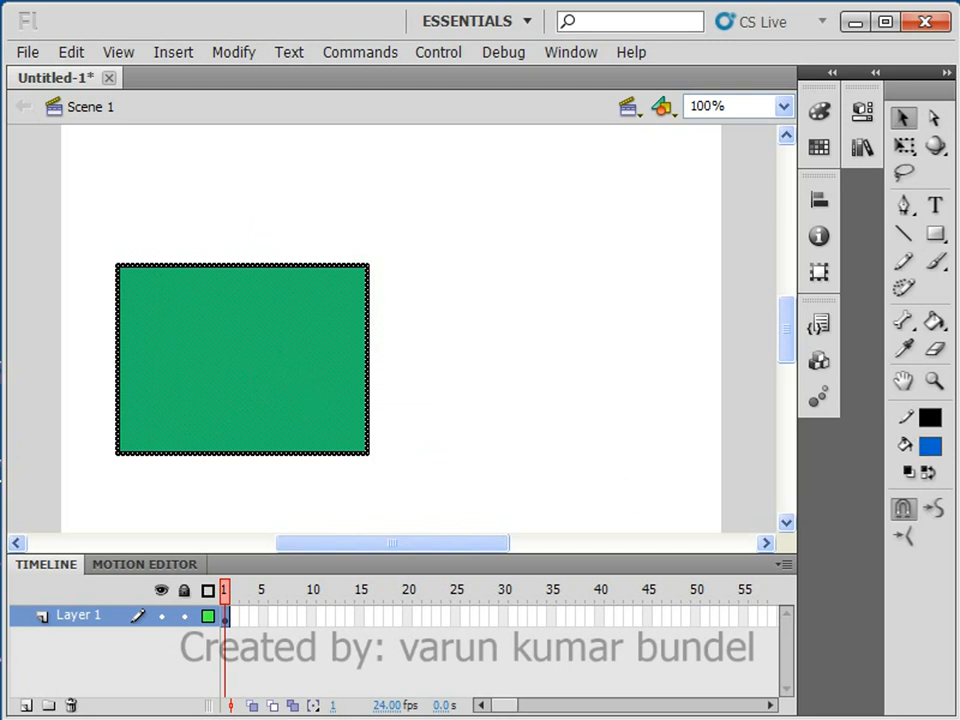
pyautogui.click(640, 247)
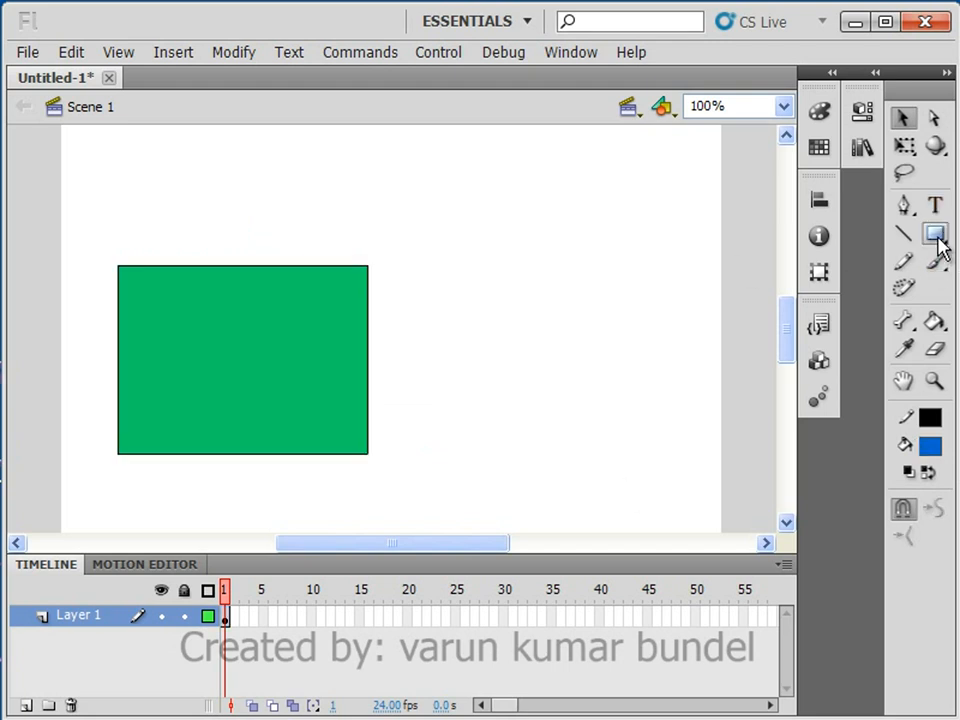
# Draw a blue circle with the Oval tool to the right of the rectangle, and move it slightly down and closer to the rectangle.
pyautogui.click(938, 237)
pyautogui.click(762, 262)
pyautogui.moveTo(521, 207); pyautogui.dragTo(664, 360)
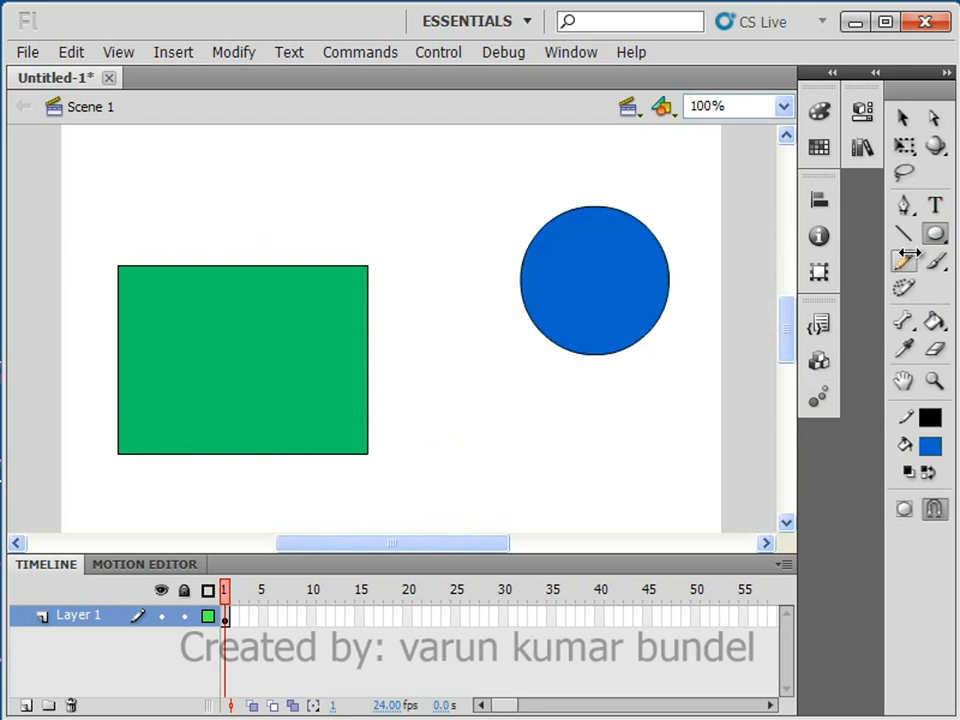
pyautogui.click(904, 120)
pyautogui.moveTo(602, 298); pyautogui.dragTo(553, 332)
pyautogui.click(718, 300)
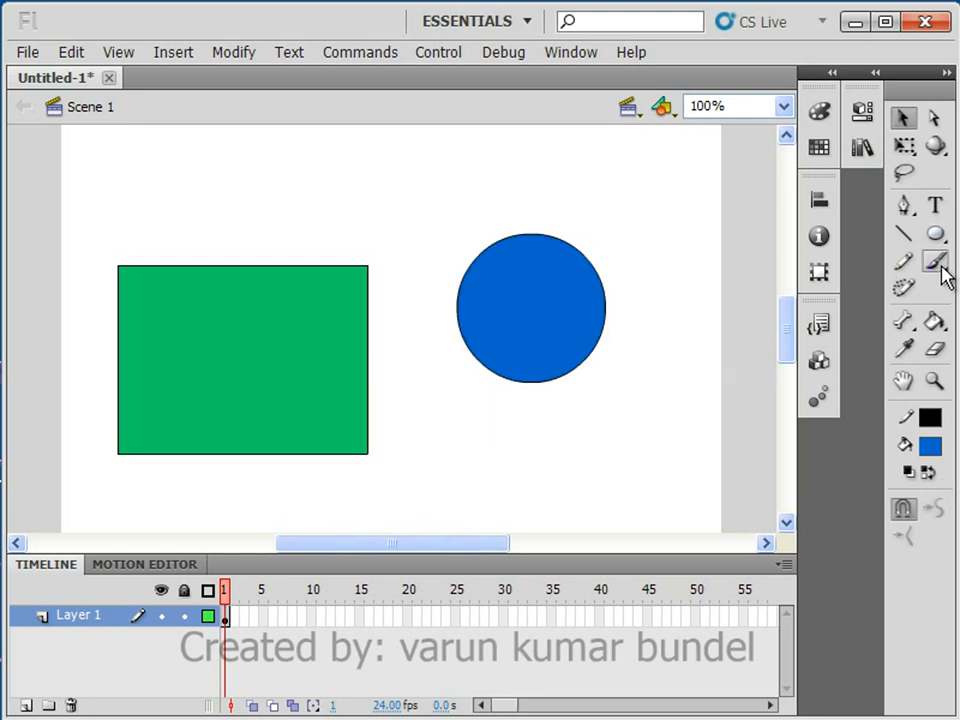
# Set the Brush tool's fill color to orange-red and its mode to Paint Selection.
pyautogui.click(937, 262)
pyautogui.click(933, 442)
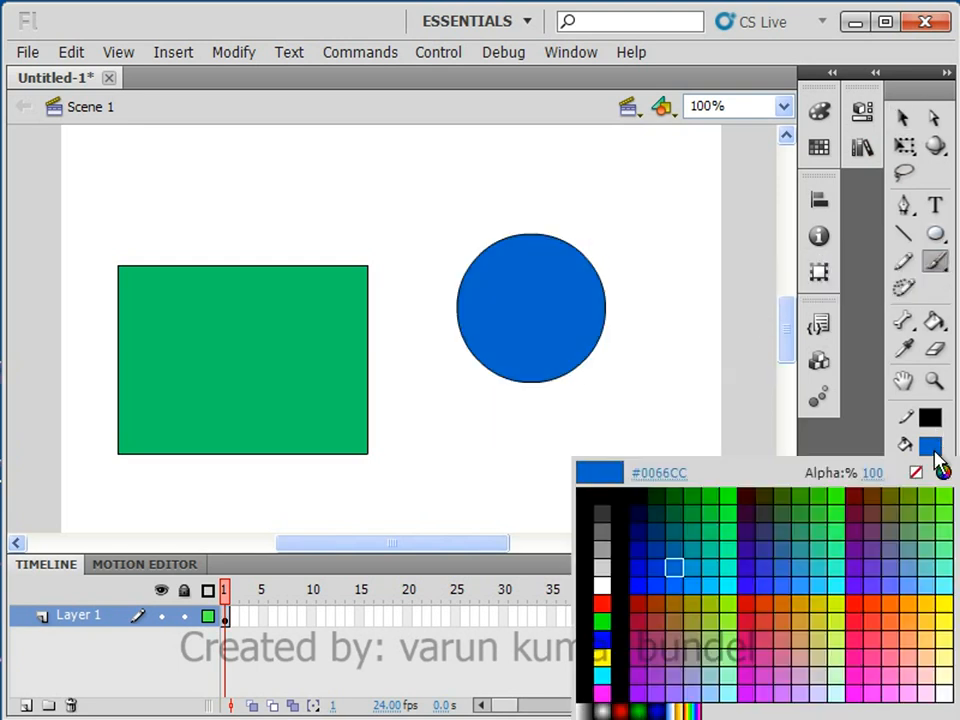
pyautogui.click(778, 605)
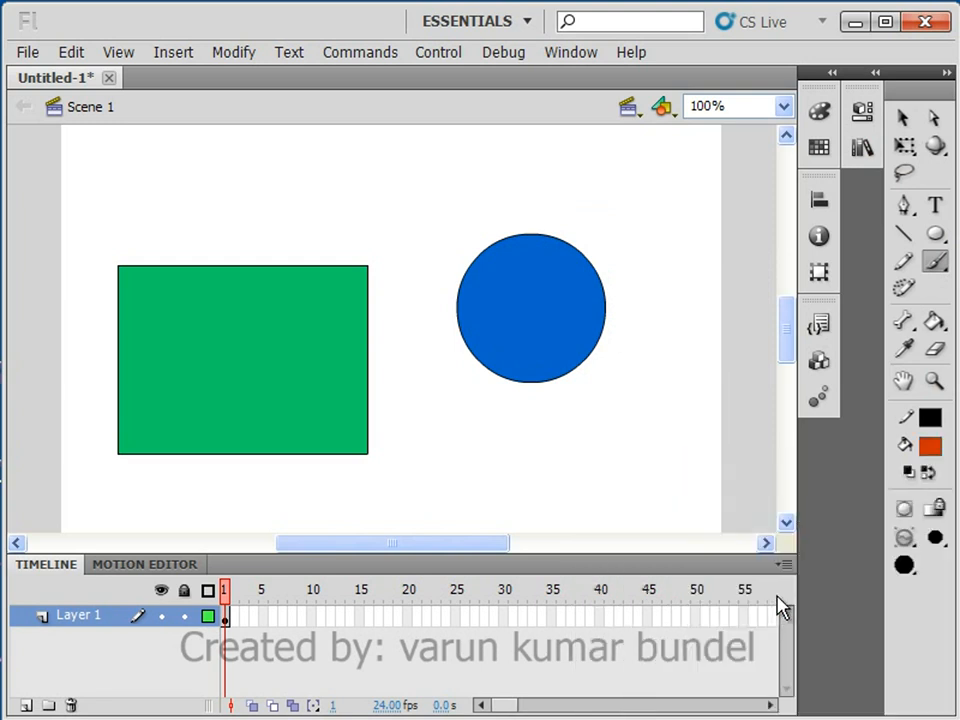
pyautogui.click(908, 539)
pyautogui.click(855, 615)
# Select only the green rectangle's fill and paint freehand orange-red strokes over the rectangle and the circle in Paint Selection mode.
pyautogui.click(902, 120)
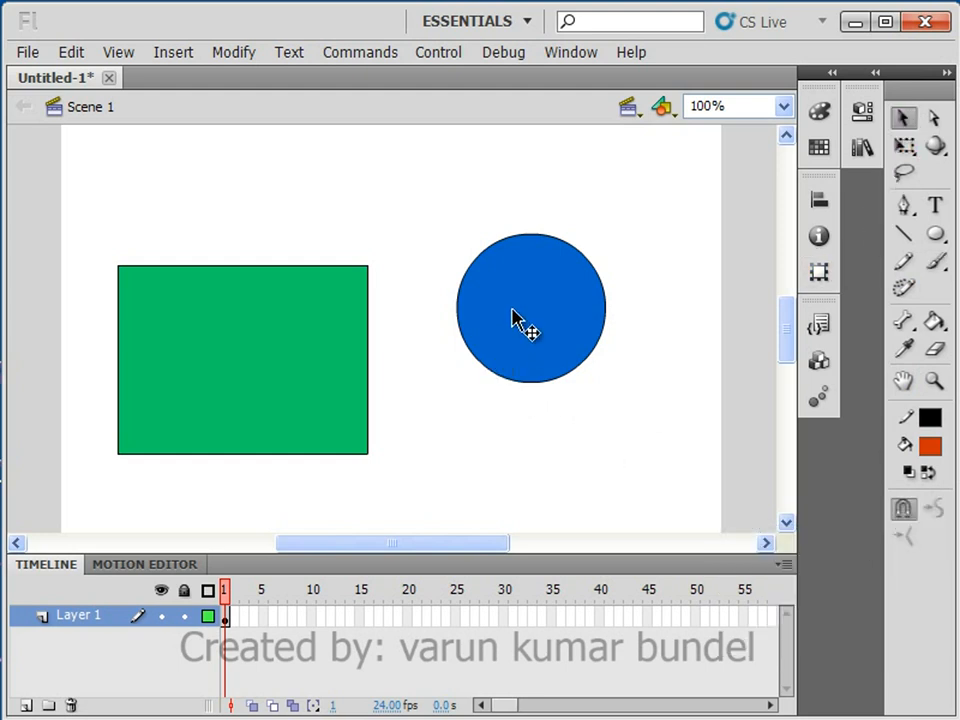
pyautogui.click(322, 318)
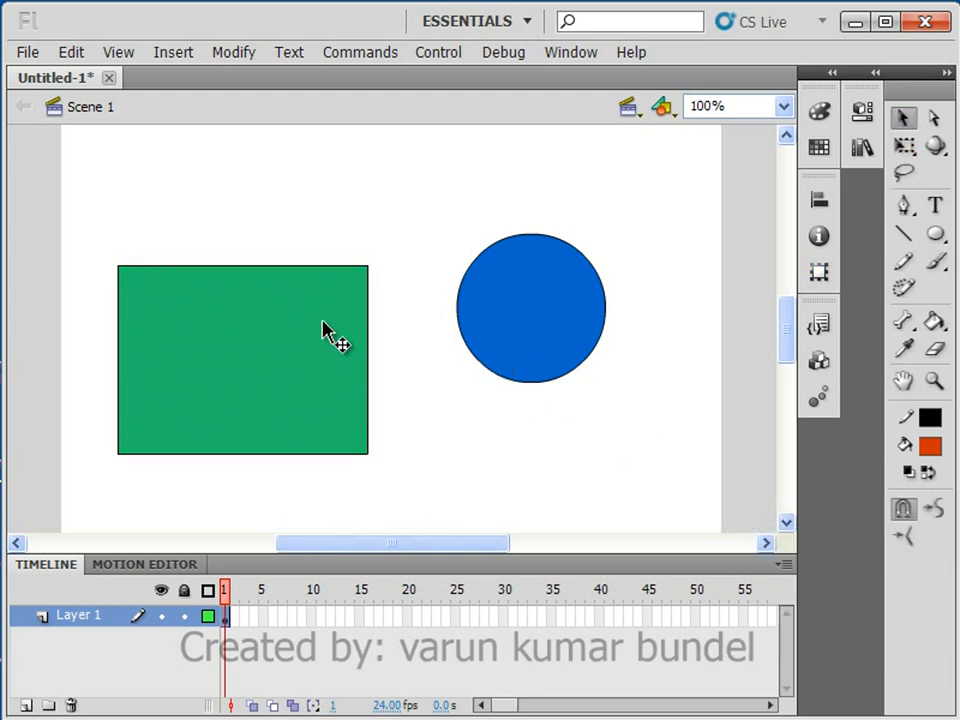
pyautogui.click(934, 262)
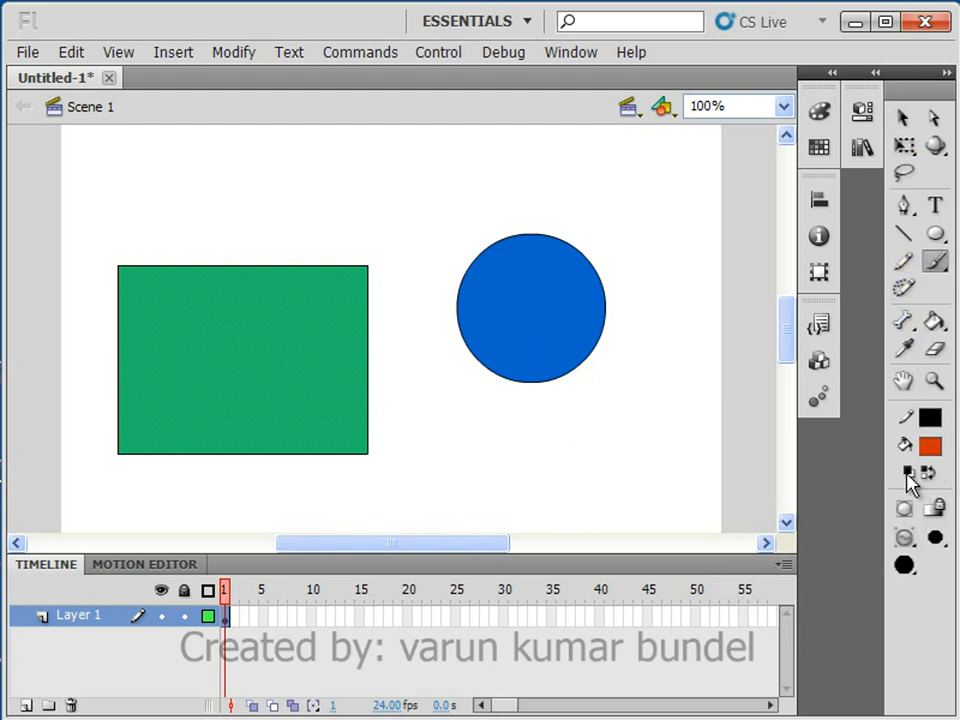
pyautogui.click(904, 537)
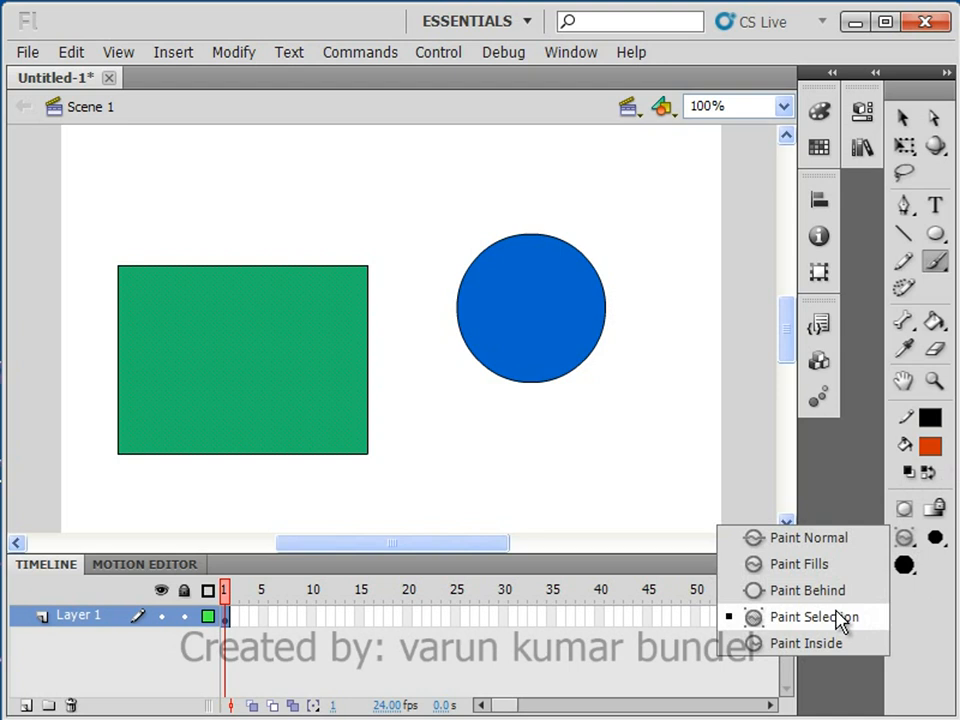
pyautogui.click(840, 619)
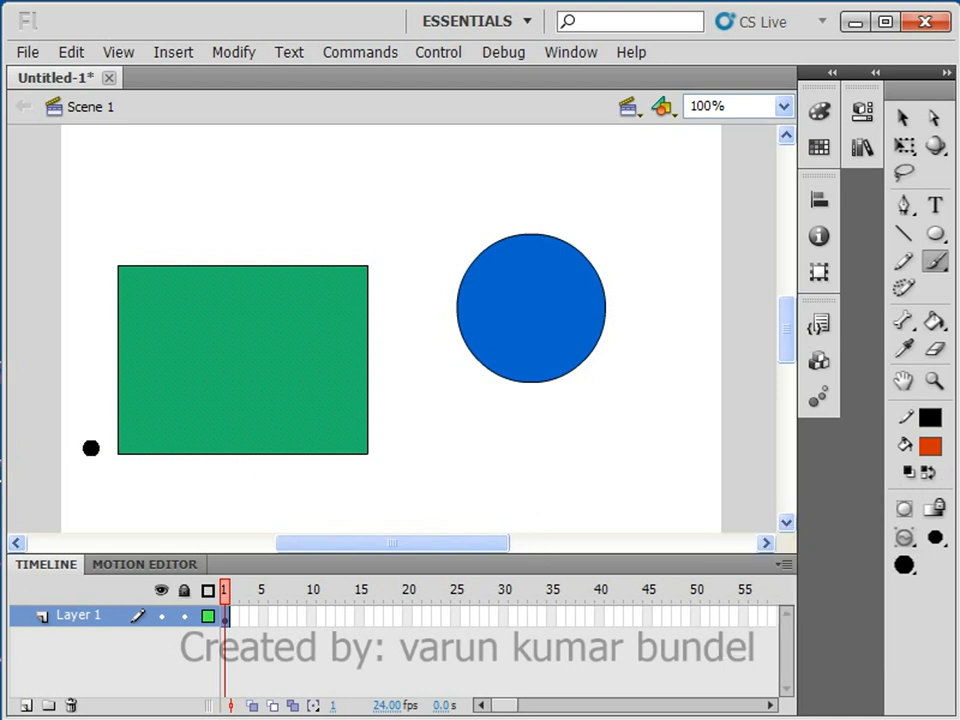
pyautogui.moveTo(87, 448)
pyautogui.mouseDown()
pyautogui.moveTo(293, 363)
pyautogui.moveTo(368, 356)
pyautogui.moveTo(483, 302)
pyautogui.mouseUp()
pyautogui.moveTo(578, 259); pyautogui.dragTo(635, 194)
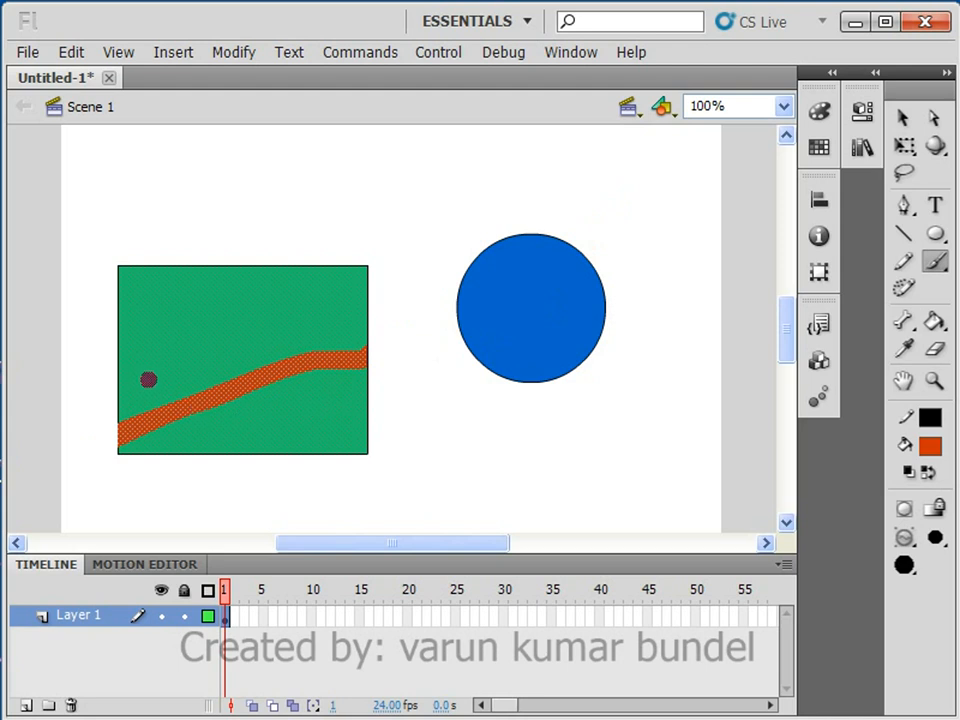
pyautogui.moveTo(636, 216)
pyautogui.mouseDown()
pyautogui.moveTo(506, 393)
pyautogui.moveTo(255, 260)
pyautogui.moveTo(518, 228)
pyautogui.moveTo(529, 401)
pyautogui.moveTo(331, 428)
pyautogui.moveTo(428, 301)
pyautogui.moveTo(583, 318)
pyautogui.mouseUp()
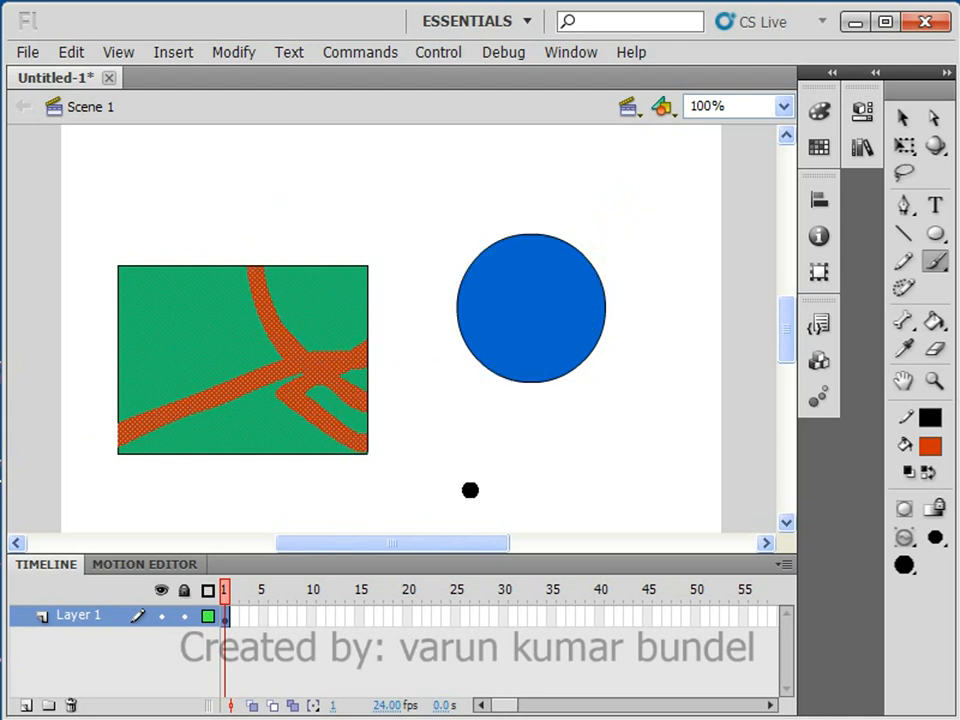